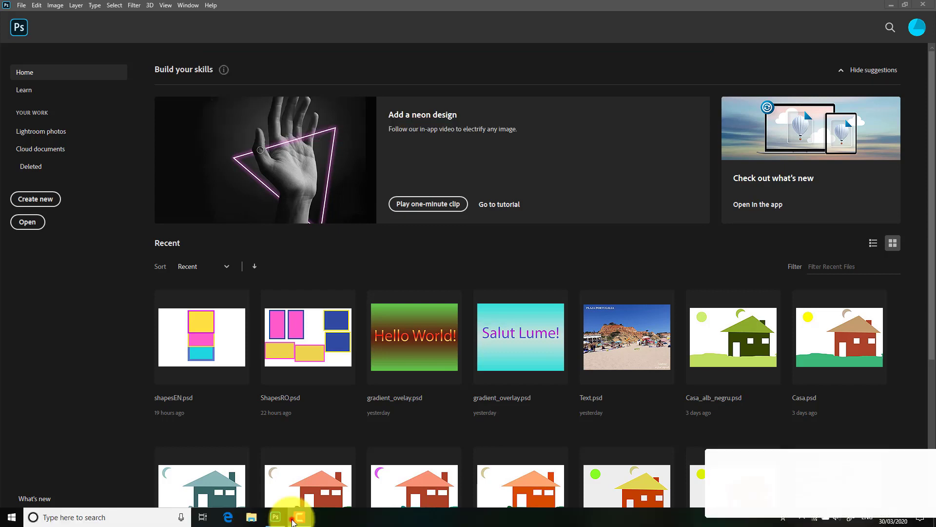
- Create a landscape document of 1800 × 1200 px at 300 pixels/inch from an Art & Illustration preset
{"action": "left_click", "coordinate": [914, 452]}
{"action": "left_click", "coordinate": [33, 199]}
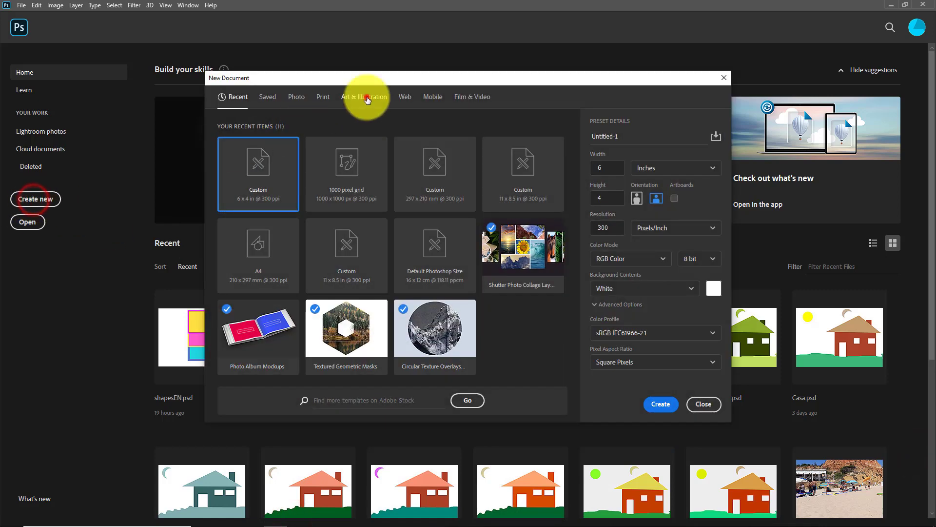
{"action": "left_click", "coordinate": [364, 98]}
{"action": "left_click", "coordinate": [521, 170]}
{"action": "left_click", "coordinate": [659, 198]}
{"action": "left_click", "coordinate": [666, 405]}
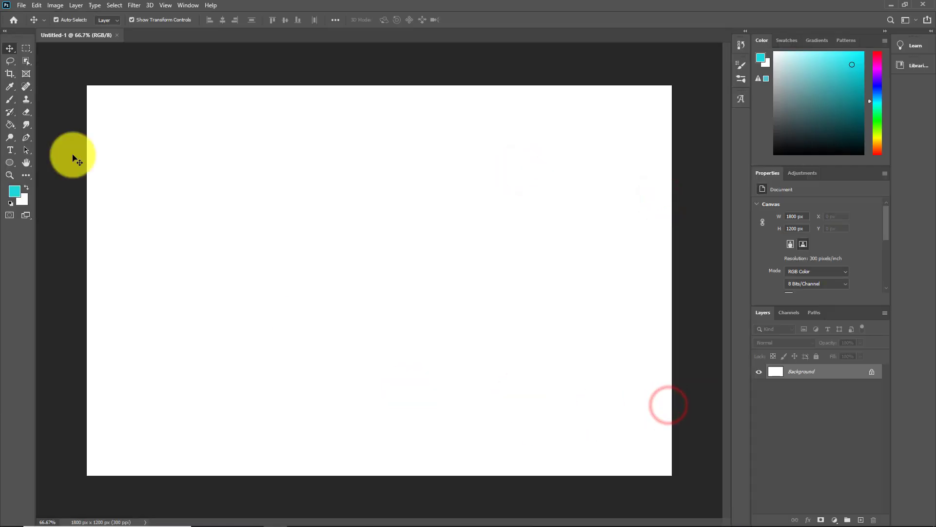
- Draw a rounded rectangle about 558 × 314 px with a 10 px corner radius in the upper-left part of the canvas
{"action": "left_click", "coordinate": [10, 162]}
{"action": "left_click", "coordinate": [46, 175]}
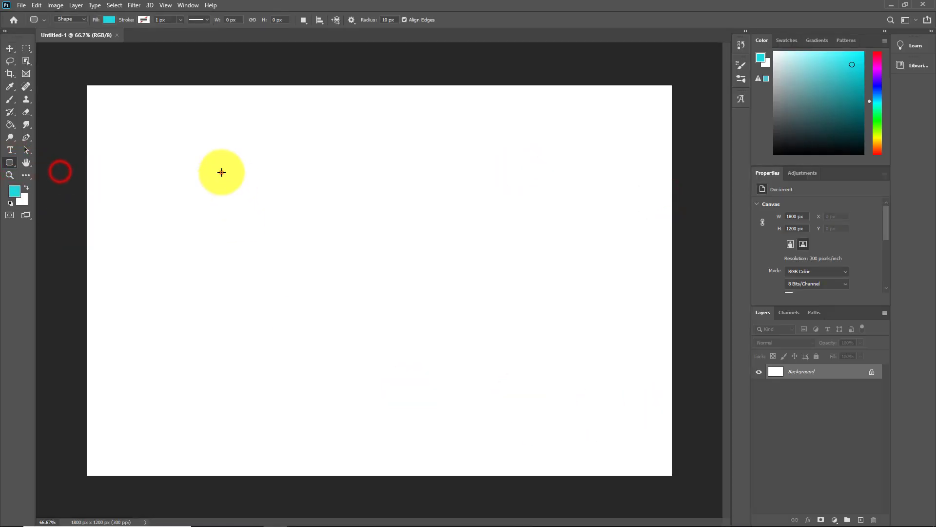
{"action": "left_click_drag", "start_coordinate": [222, 172], "coordinate": [402, 273]}
{"action": "left_click", "coordinate": [9, 48]}
{"action": "left_click", "coordinate": [684, 202]}
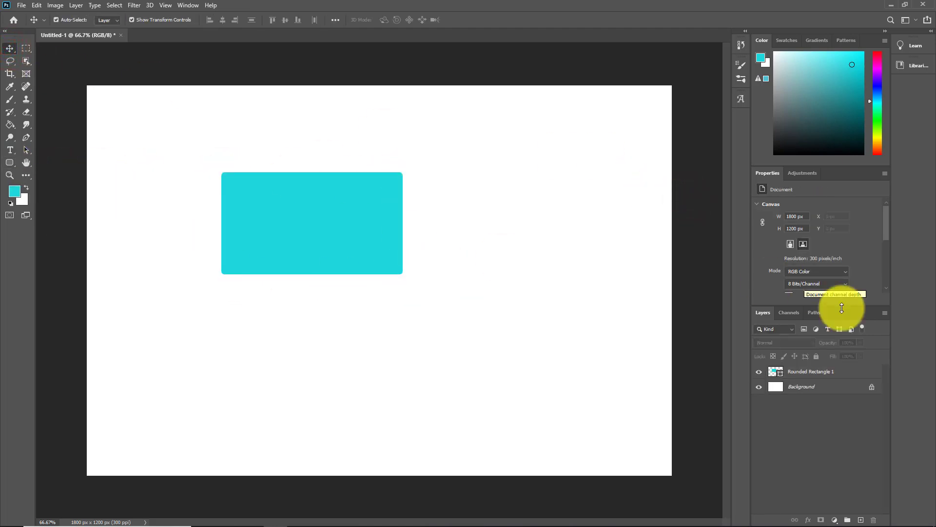
- Change the rounded rectangle's fill to mustard yellow from the recently used colors
{"action": "left_click", "coordinate": [813, 374]}
{"action": "left_click", "coordinate": [887, 258]}
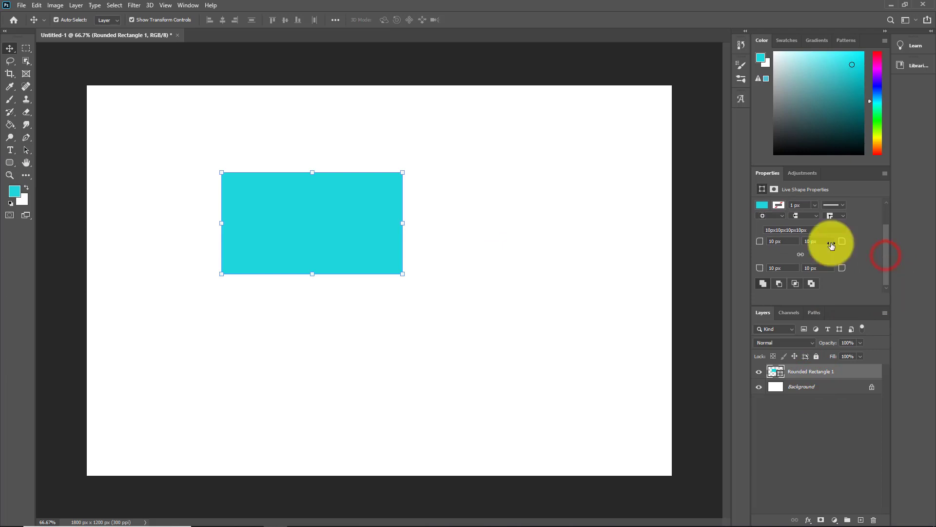
{"action": "left_click", "coordinate": [9, 162]}
{"action": "left_click", "coordinate": [109, 20]}
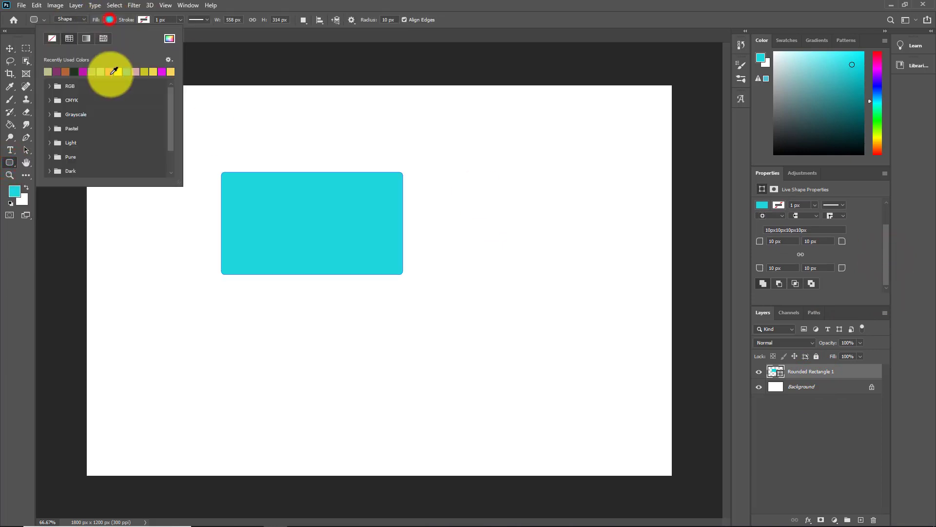
{"action": "left_click", "coordinate": [111, 72]}
{"action": "left_click", "coordinate": [133, 71]}
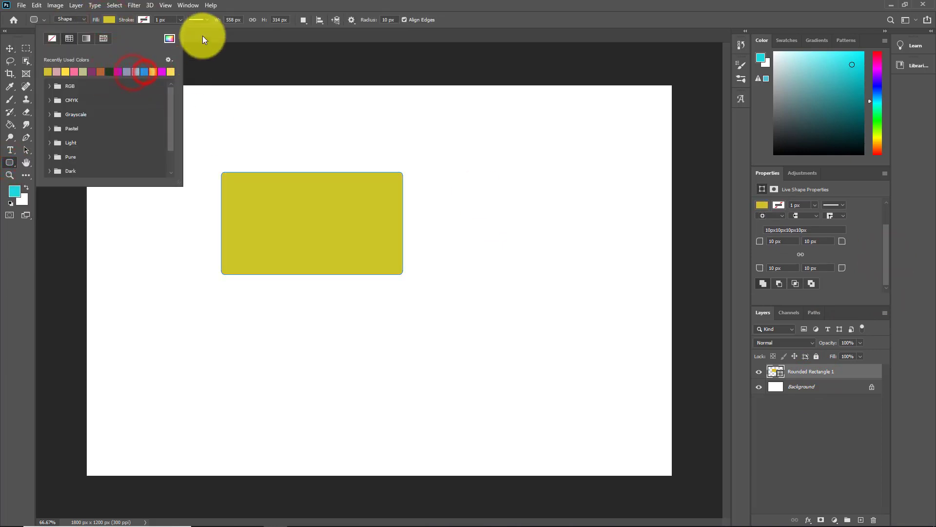
- Give the rounded rectangle a blue stroke about 29 px thick
{"action": "left_click", "coordinate": [146, 20]}
{"action": "left_click", "coordinate": [179, 72]}
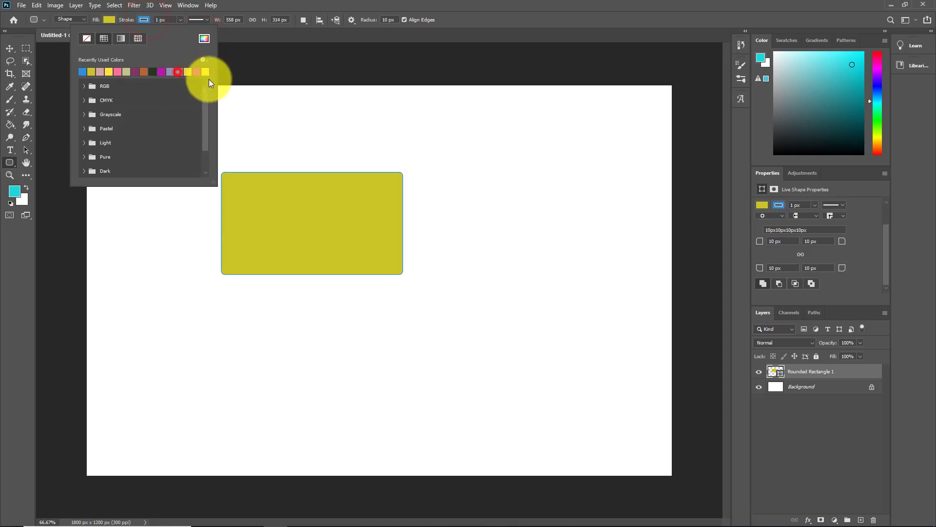
{"action": "left_click", "coordinate": [243, 34]}
{"action": "left_click", "coordinate": [181, 19]}
{"action": "left_click_drag", "start_coordinate": [179, 32], "coordinate": [185, 32]}
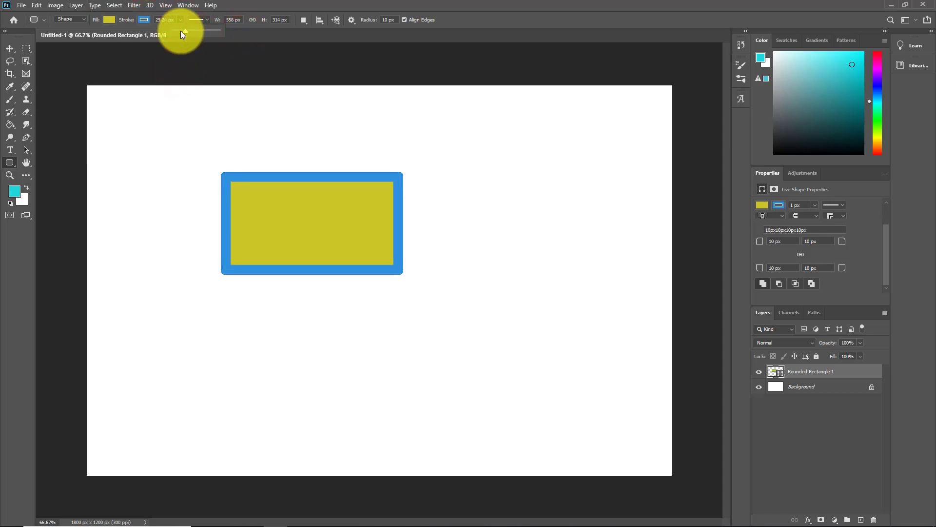
{"action": "left_click", "coordinate": [10, 47]}
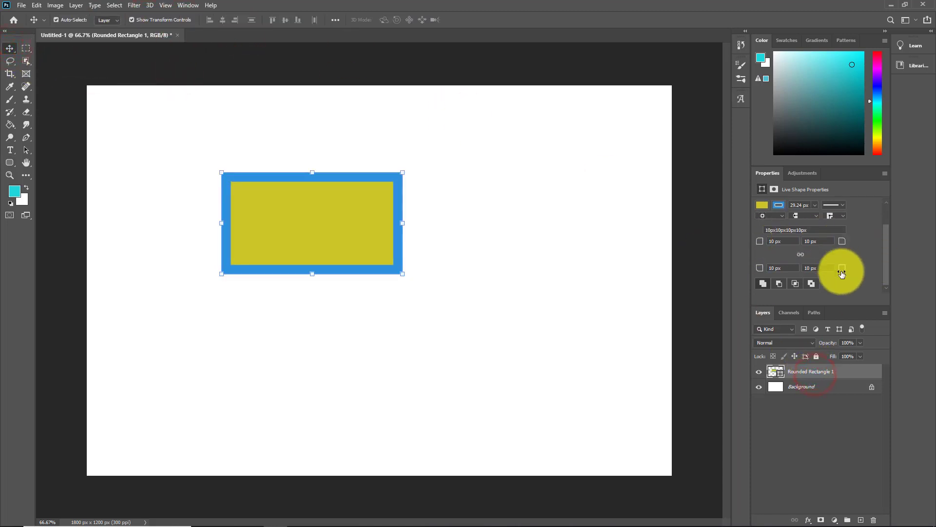
- Set the rectangle's corner radii to 0 px individually, starting with the top-left corner and ending with the bottom-left
{"action": "left_click_drag", "start_coordinate": [759, 241], "coordinate": [747, 253]}
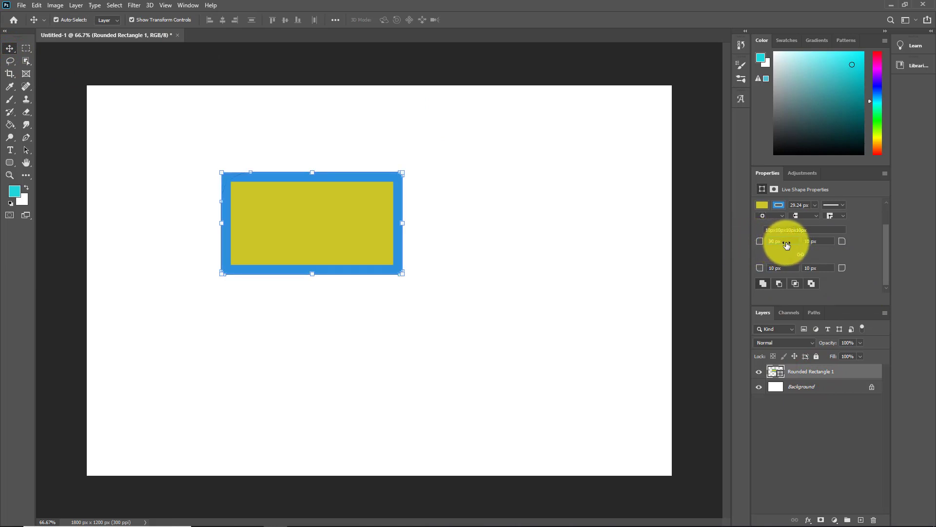
{"action": "left_click_drag", "start_coordinate": [777, 247], "coordinate": [749, 246]}
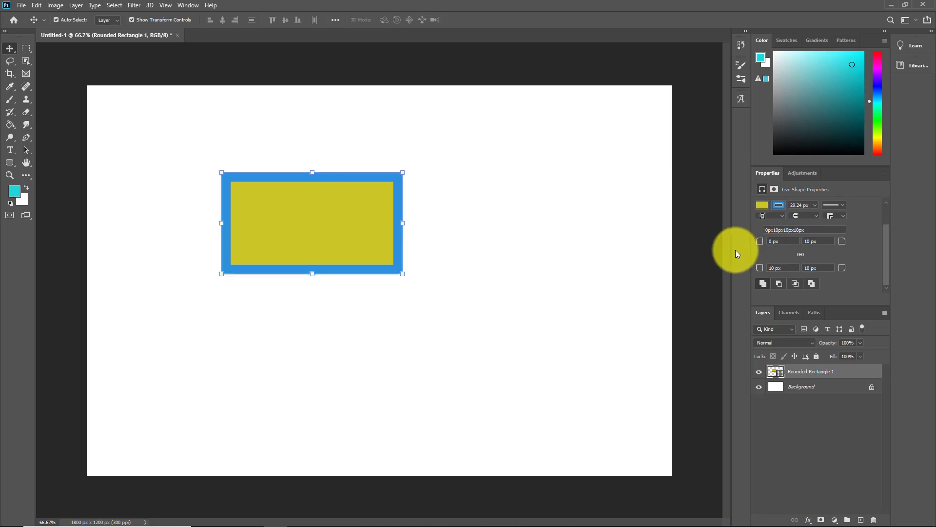
{"action": "left_click", "coordinate": [821, 240]}
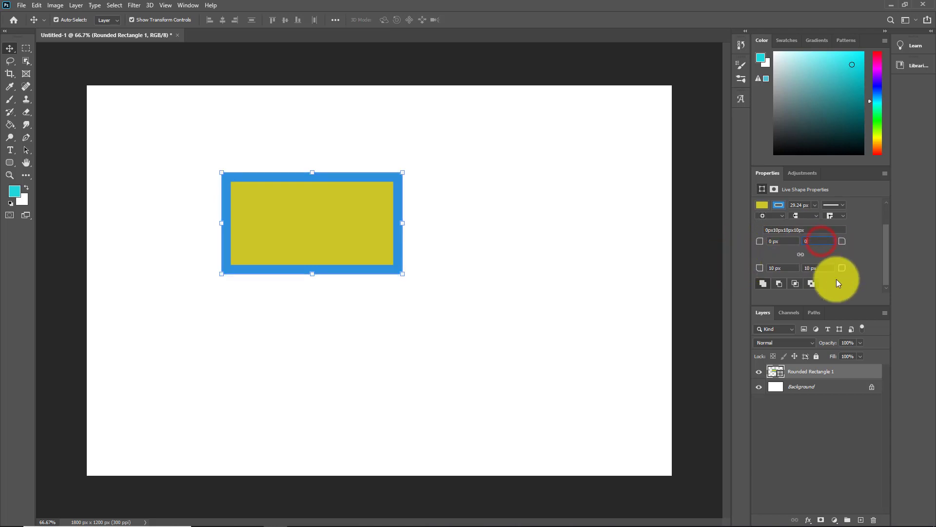
{"action": "left_click", "coordinate": [825, 268]}
{"action": "type", "text": "0"}
{"action": "left_click", "coordinate": [786, 267]}
{"action": "type", "text": "0"}
- Link the corner radii and increase them together until the rectangle becomes pill-shaped
{"action": "left_click", "coordinate": [799, 255]}
{"action": "left_click_drag", "start_coordinate": [759, 241], "coordinate": [591, 288]}
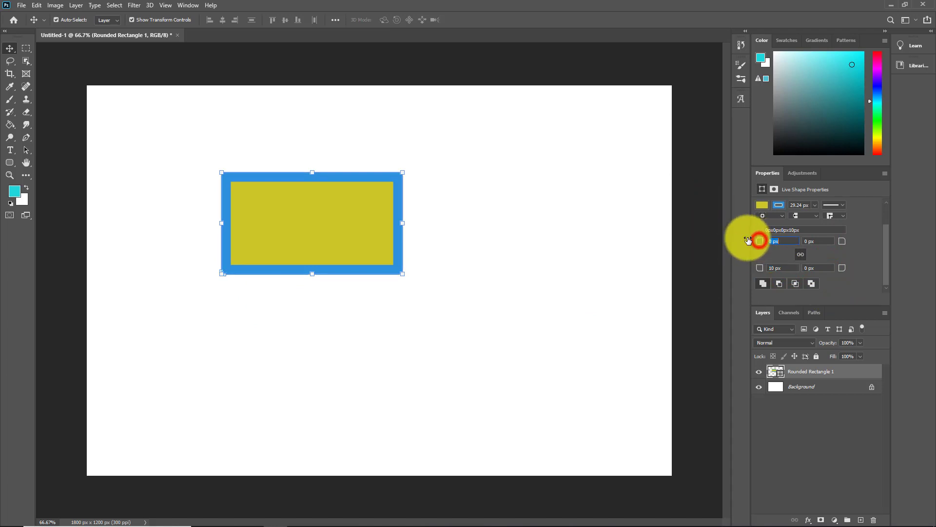
{"action": "left_click_drag", "start_coordinate": [748, 240], "coordinate": [770, 243]}
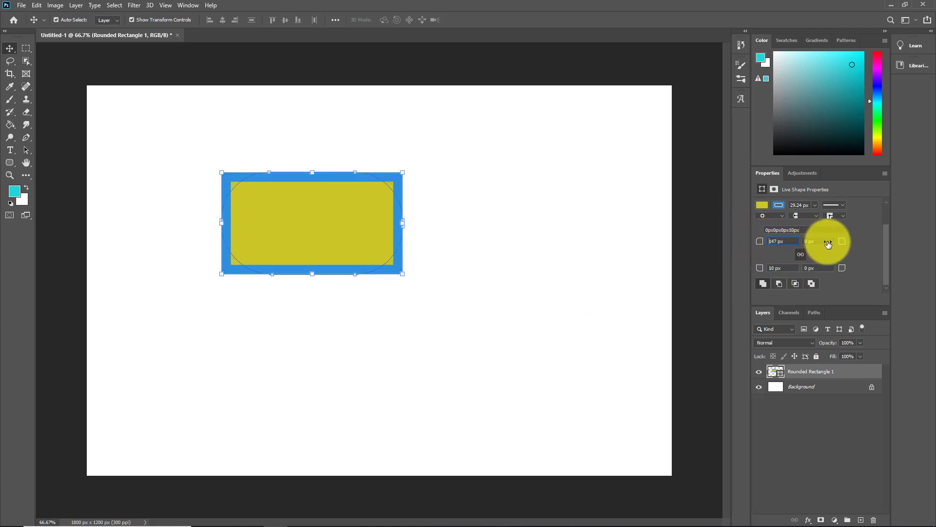
{"action": "left_click_drag", "start_coordinate": [828, 243], "coordinate": [829, 244]}
{"action": "left_click", "coordinate": [708, 253]}
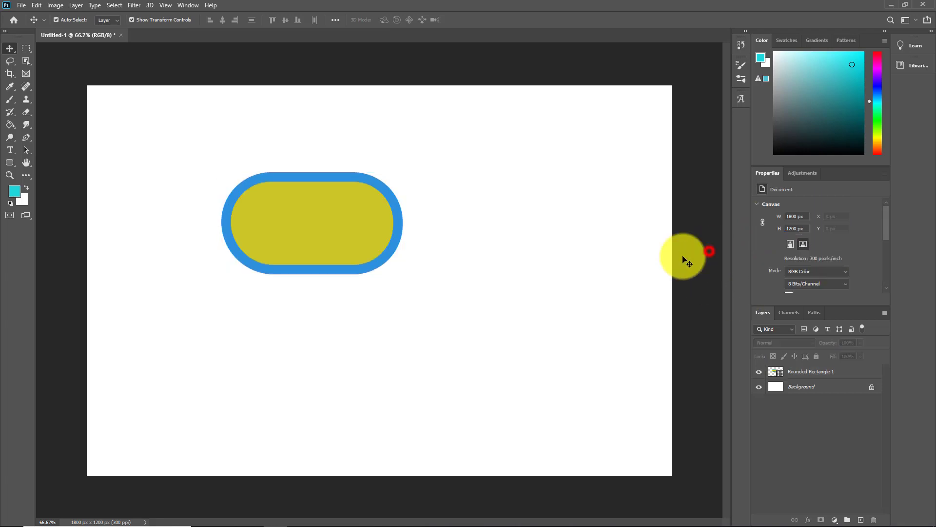
- Reduce the linked corner radii to 0 px, entering 0 separately for the bottom-left corner
{"action": "left_click", "coordinate": [811, 373]}
{"action": "left_click", "coordinate": [886, 257]}
{"action": "left_click_drag", "start_coordinate": [841, 244], "coordinate": [755, 244]}
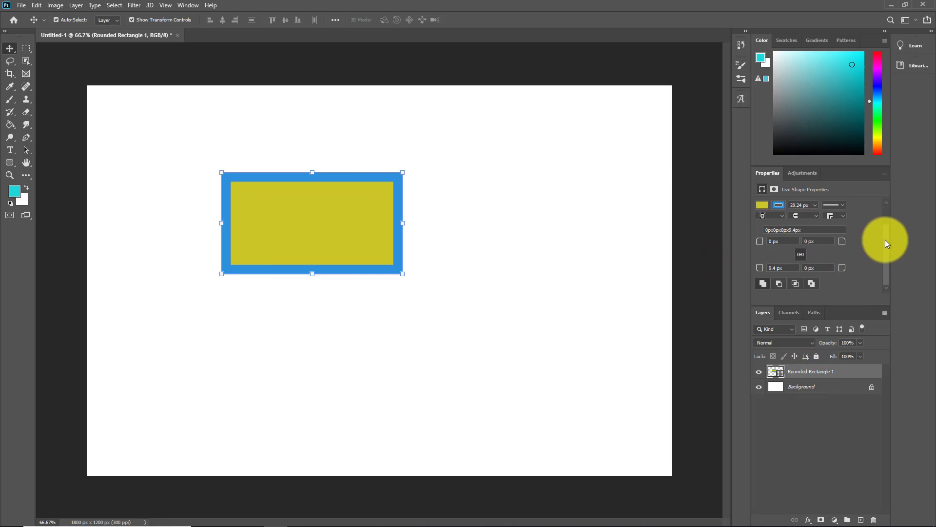
{"action": "left_click", "coordinate": [779, 268]}
{"action": "type", "text": "0"}
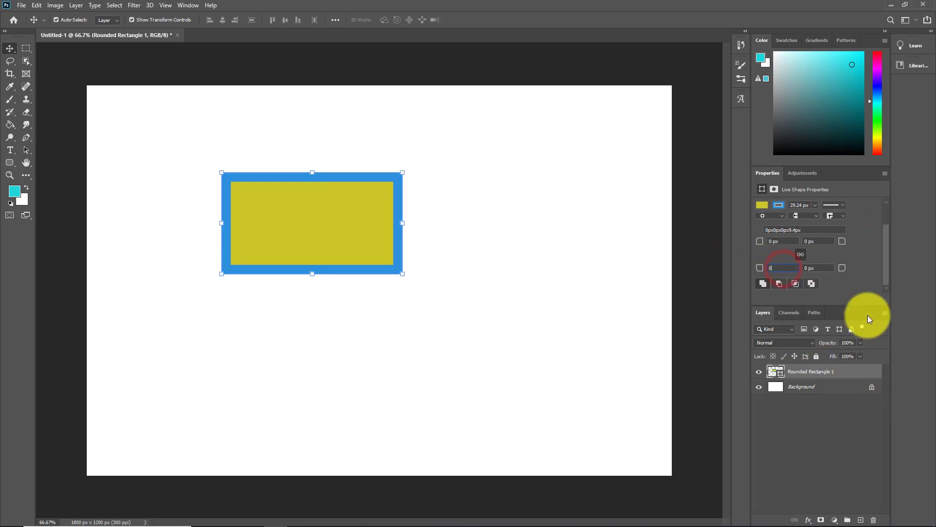
{"action": "key", "text": "Return"}
{"action": "mouse_move", "coordinate": [760, 267]}
{"action": "left_mouse_down"}
{"action": "mouse_move", "coordinate": [843, 265]}
{"action": "mouse_move", "coordinate": [763, 278]}
{"action": "left_mouse_up"}
- Unlink the corner radii and round the rectangle's top-left and top-right corners to 156 px each
{"action": "left_click", "coordinate": [804, 256]}
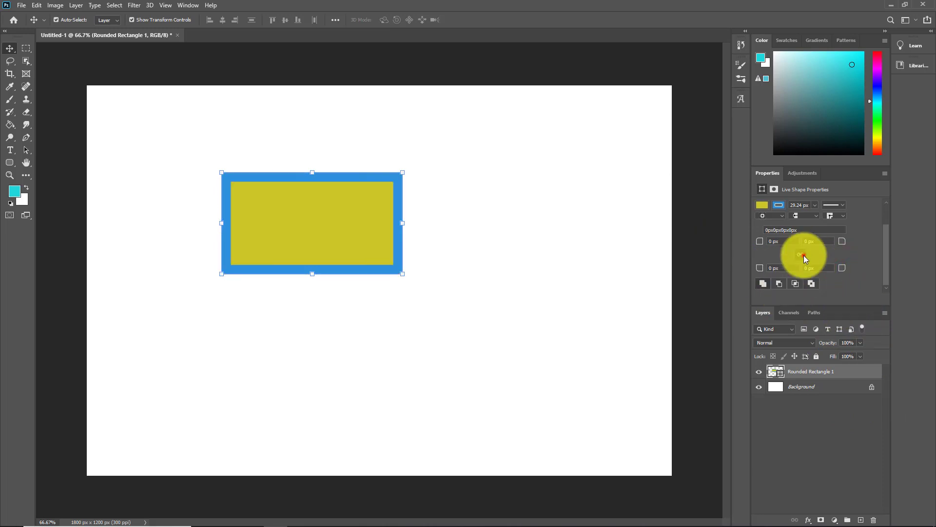
{"action": "left_click_drag", "start_coordinate": [759, 241], "coordinate": [834, 246]}
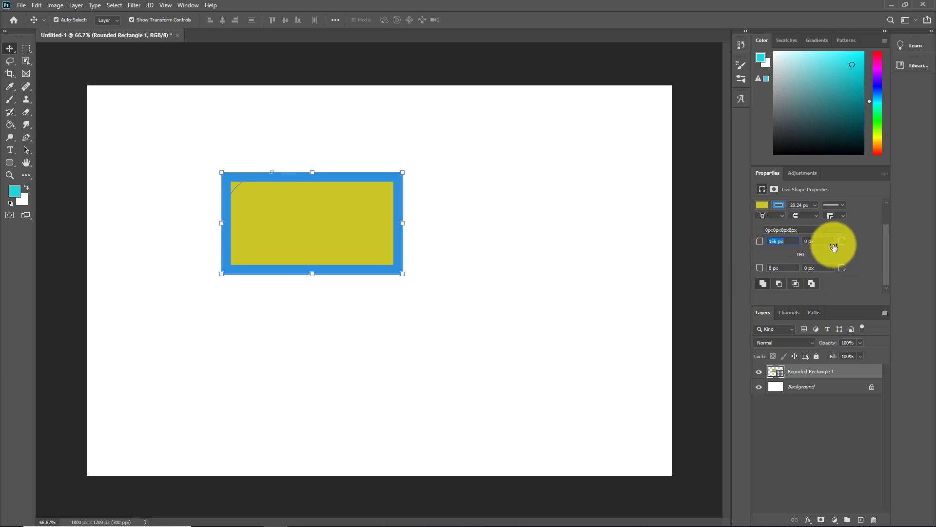
{"action": "left_click", "coordinate": [696, 247]}
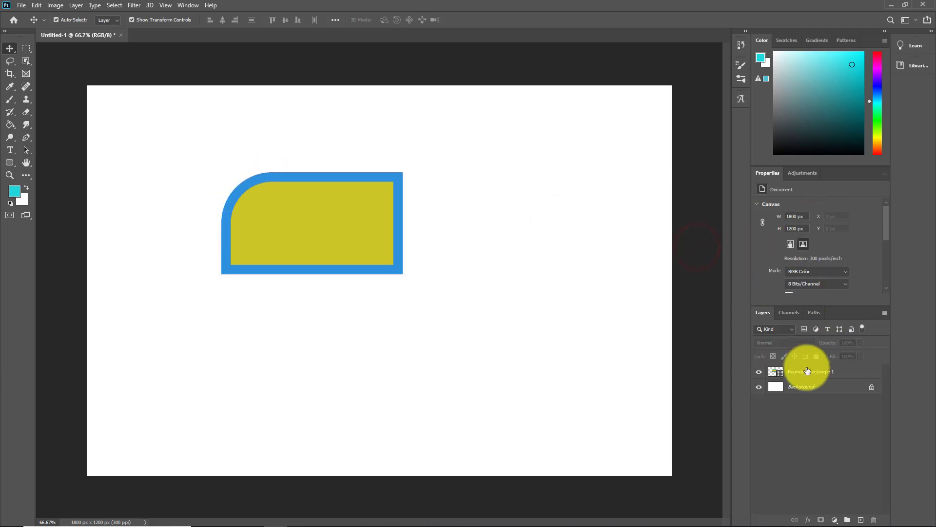
{"action": "left_click", "coordinate": [807, 369]}
{"action": "left_click_drag", "start_coordinate": [887, 256], "coordinate": [890, 276]}
{"action": "left_click_drag", "start_coordinate": [844, 244], "coordinate": [856, 246]}
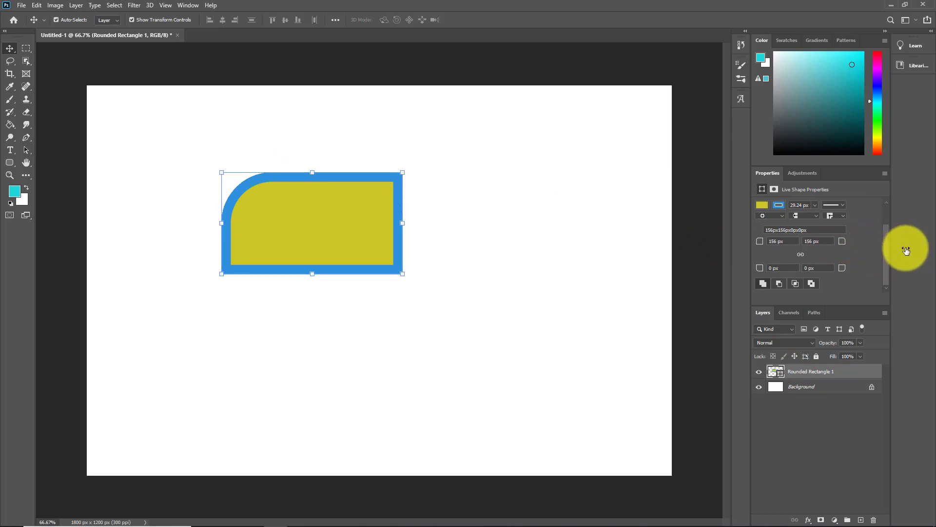
{"action": "left_click", "coordinate": [690, 257]}
- Round the rectangle's bottom-left and bottom-right corners individually to 65 px each
{"action": "left_click_drag", "start_coordinate": [887, 223], "coordinate": [888, 257]}
{"action": "left_click", "coordinate": [819, 371]}
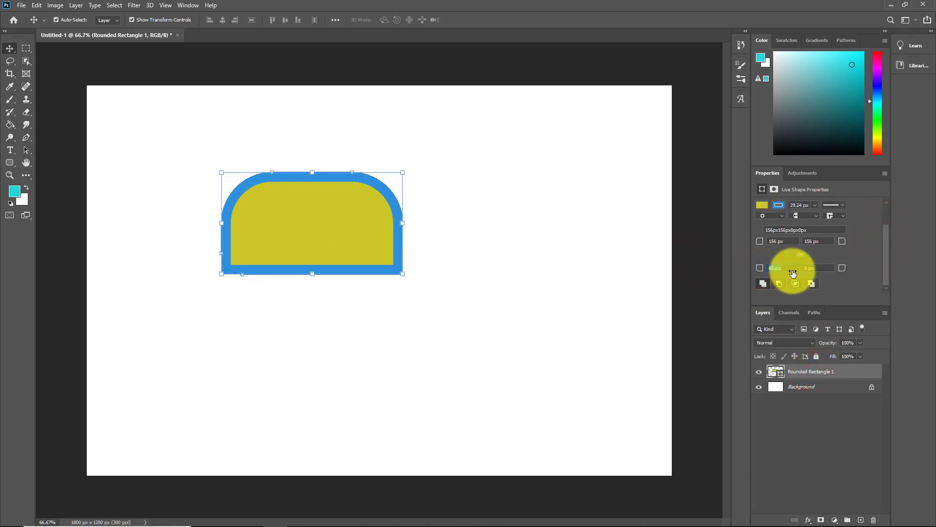
{"action": "key", "text": "Return"}
{"action": "left_click", "coordinate": [646, 270]}
{"action": "left_click", "coordinate": [795, 371]}
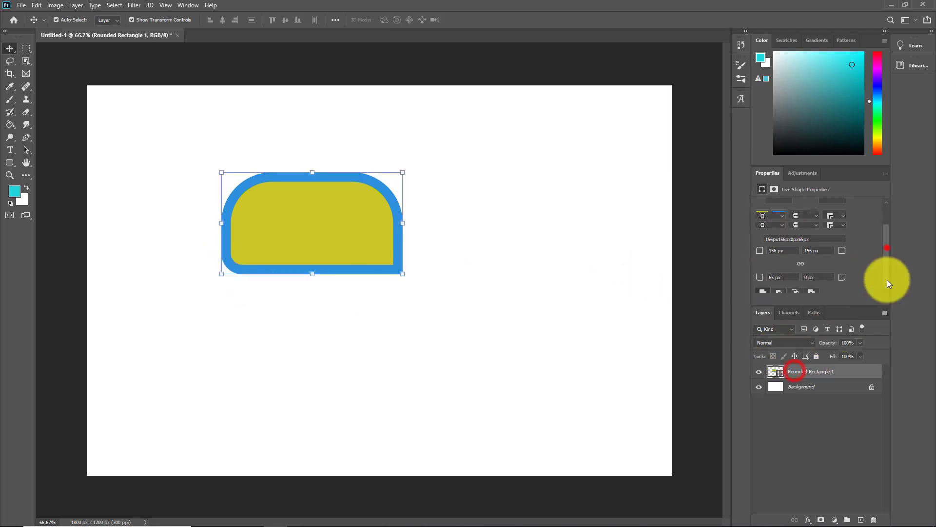
{"action": "left_click_drag", "start_coordinate": [887, 280], "coordinate": [887, 283]}
{"action": "left_click_drag", "start_coordinate": [846, 267], "coordinate": [840, 269]}
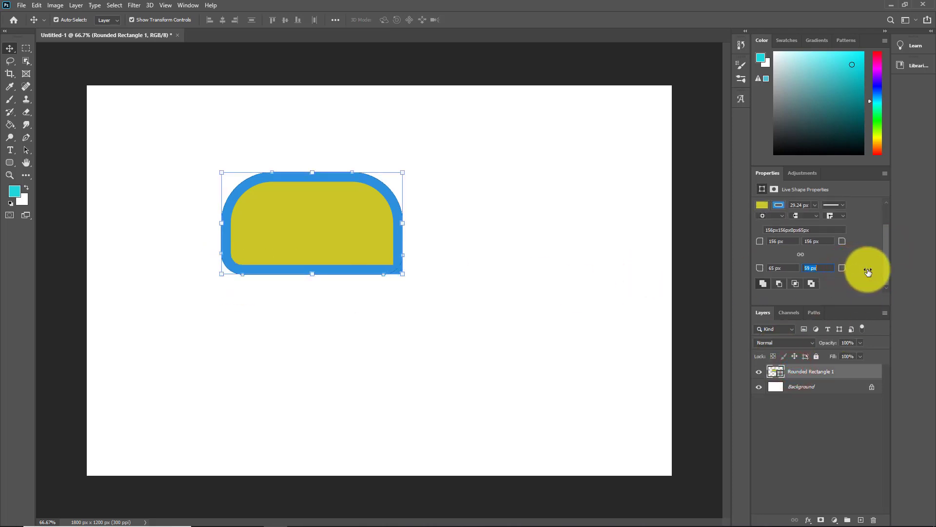
{"action": "left_click", "coordinate": [498, 288]}
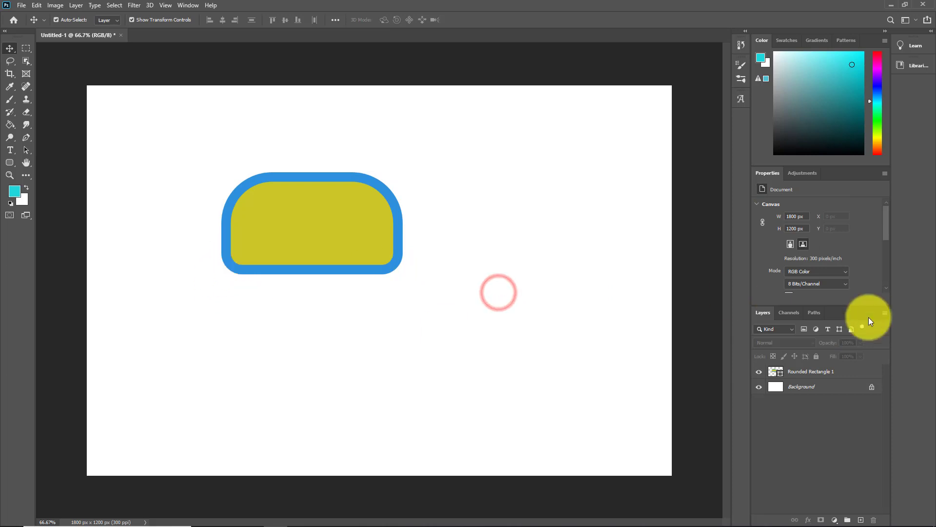
- Reset all corner radii to 0 px together by linking them, and delete the rectangle
{"action": "left_click", "coordinate": [814, 373]}
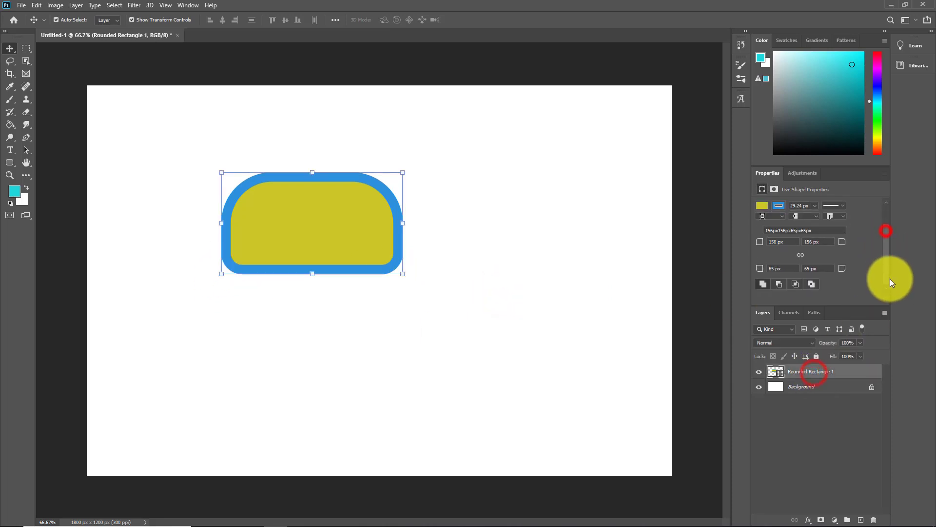
{"action": "left_click", "coordinate": [801, 254]}
{"action": "left_click", "coordinate": [780, 242]}
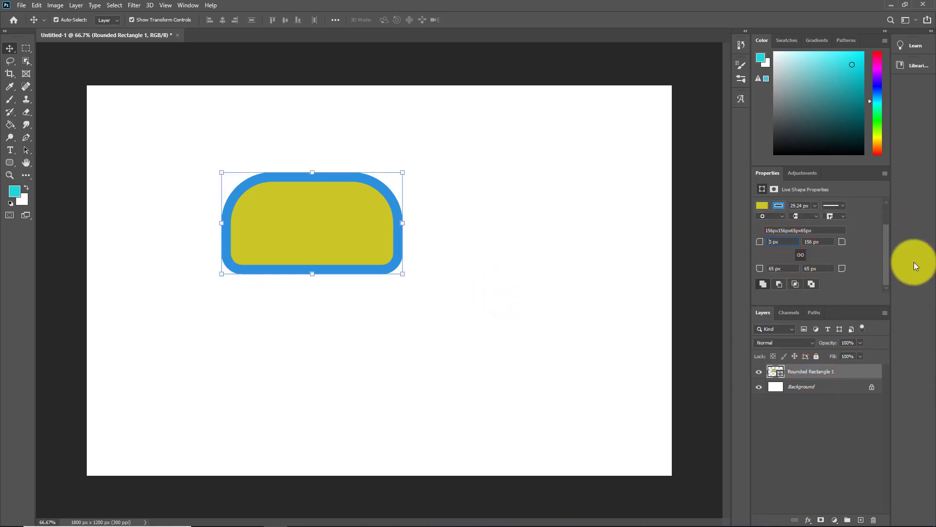
{"action": "key", "text": "Return"}
{"action": "left_click", "coordinate": [557, 249]}
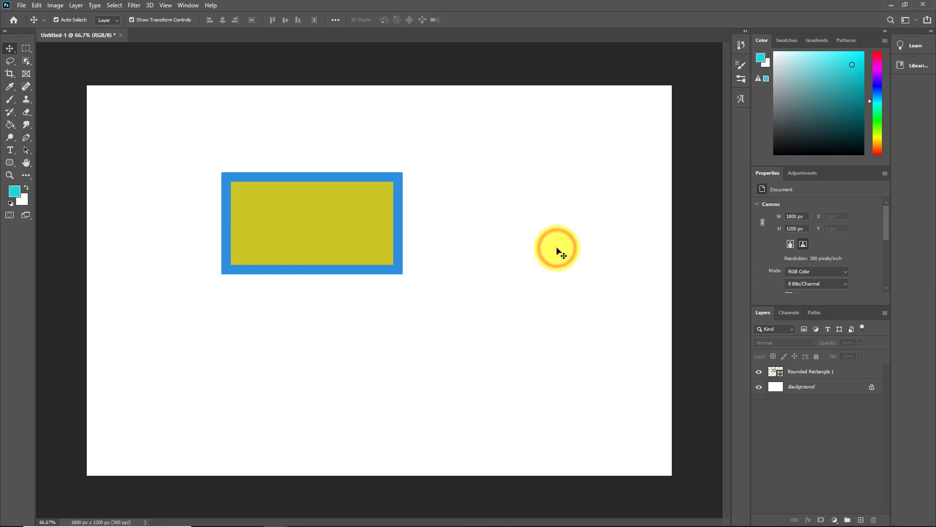
{"action": "left_click", "coordinate": [295, 181]}
{"action": "key", "text": "Delete"}
- Draw a perfect circle about 672 px in diameter with the Ellipse Tool and move it up toward the canvas's upper middle
{"action": "left_click", "coordinate": [14, 164]}
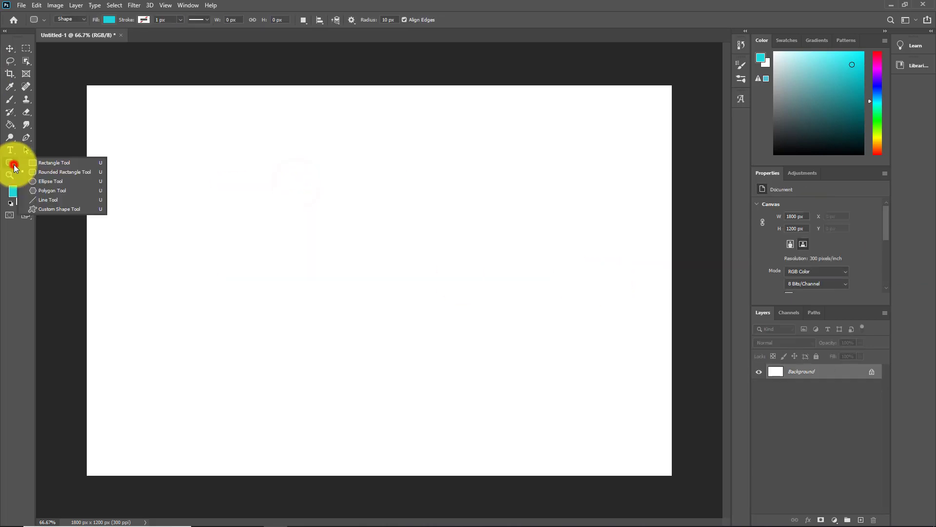
{"action": "left_click", "coordinate": [51, 182]}
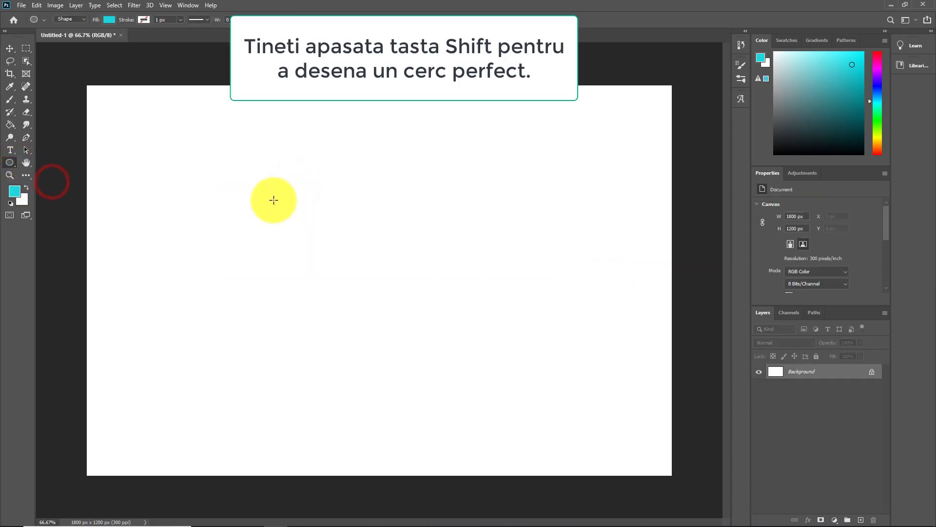
{"action": "mouse_move", "coordinate": [274, 200]}
{"action": "left_mouse_down"}
{"action": "mouse_move", "coordinate": [315, 249]}
{"action": "mouse_move", "coordinate": [472, 368]}
{"action": "mouse_move", "coordinate": [506, 426]}
{"action": "left_mouse_up"}
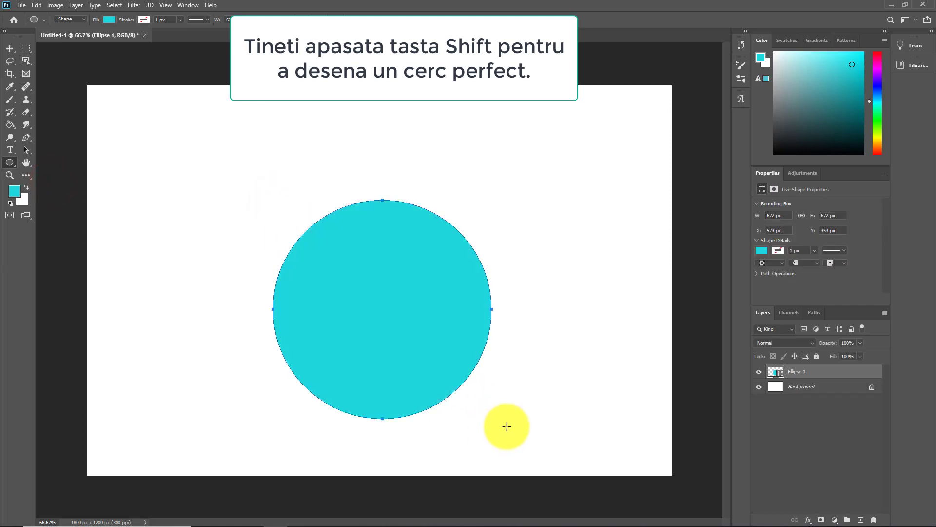
{"action": "left_click", "coordinate": [10, 49]}
{"action": "left_click_drag", "start_coordinate": [393, 300], "coordinate": [371, 238]}
- Delete the circle from the canvas
{"action": "left_click", "coordinate": [8, 162]}
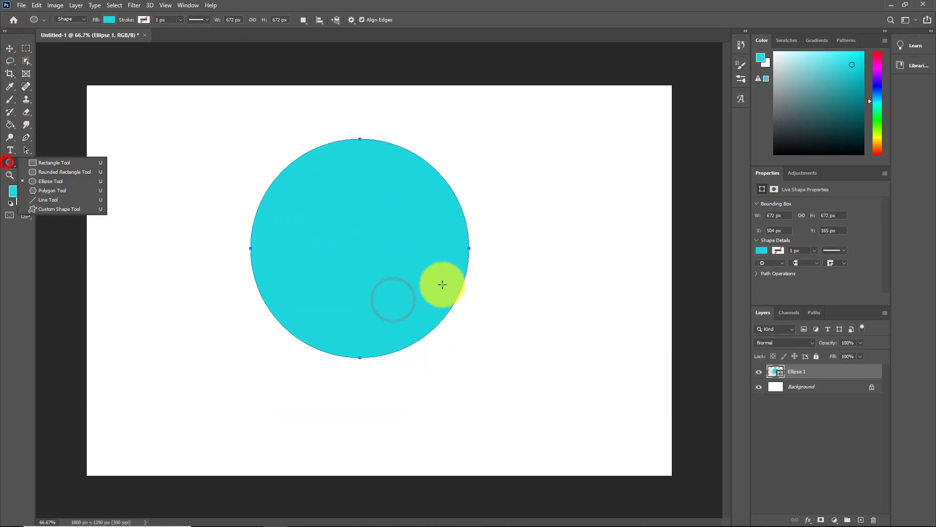
{"action": "left_click", "coordinate": [10, 48]}
{"action": "key", "text": "Delete"}
- Draw a tall ellipse about 227 × 470 px near the canvas's upper-left corner
{"action": "left_click", "coordinate": [11, 163]}
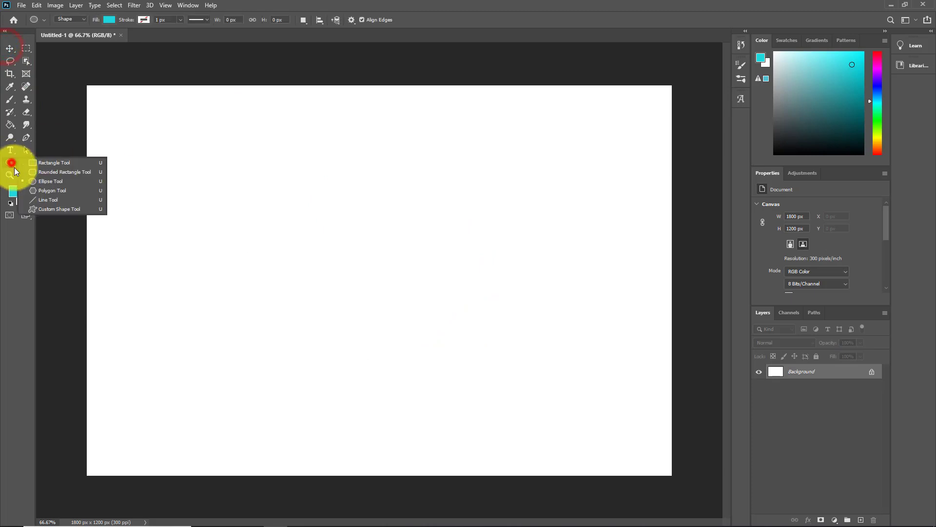
{"action": "left_click_drag", "start_coordinate": [258, 152], "coordinate": [205, 261]}
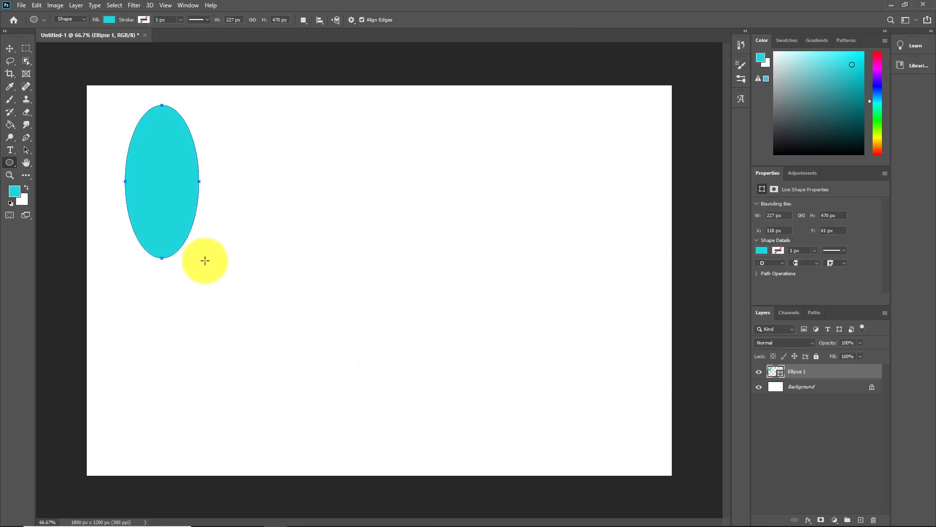
- Undo the tall ellipse and create a 100 × 100 px ellipse near the canvas's middle by entering its dimensions
{"action": "key", "text": "ctrl+z"}
{"action": "left_click", "coordinate": [370, 253]}
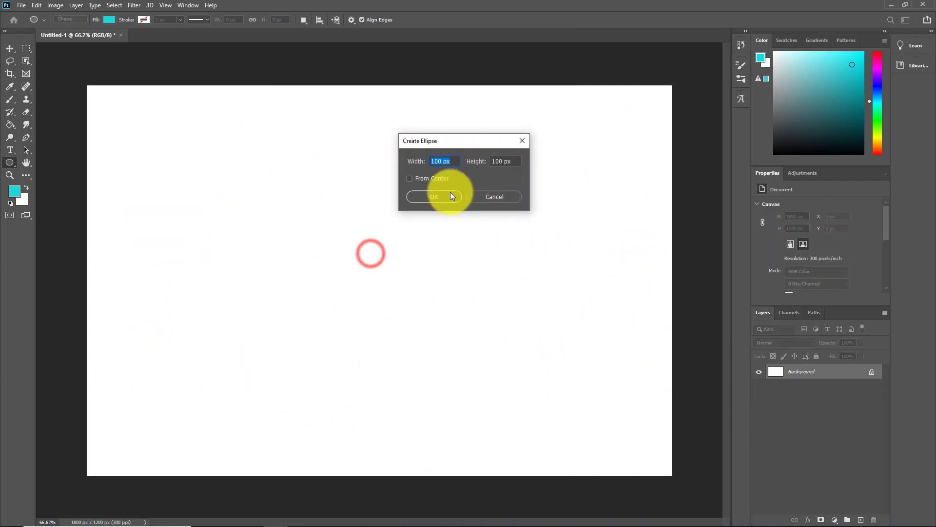
{"action": "left_click", "coordinate": [427, 196]}
- Scale the small circle proportionally with Free Transform to about 733% and move it toward the middle of the canvas
{"action": "left_click", "coordinate": [10, 49]}
{"action": "key", "text": "ctrl+t"}
{"action": "left_click_drag", "start_coordinate": [387, 251], "coordinate": [468, 148]}
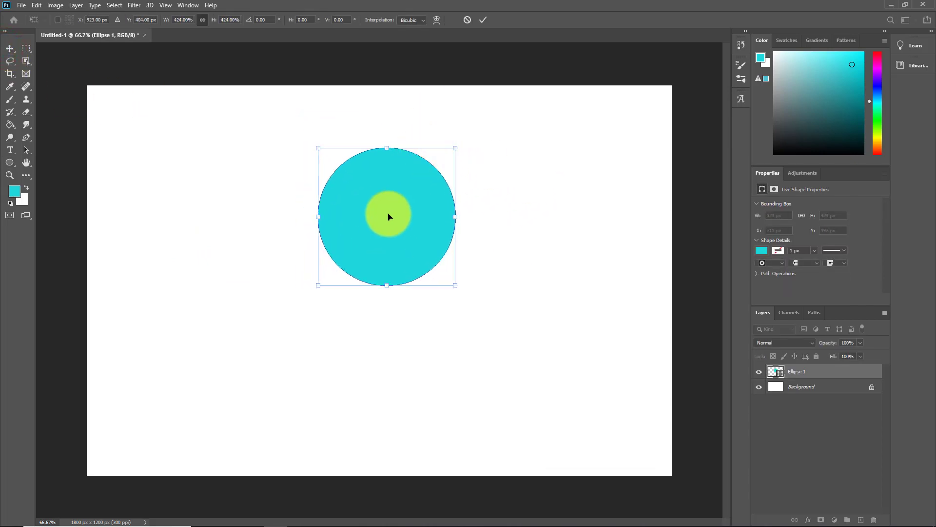
{"action": "left_click_drag", "start_coordinate": [388, 216], "coordinate": [362, 273]}
{"action": "left_click_drag", "start_coordinate": [428, 274], "coordinate": [478, 274]}
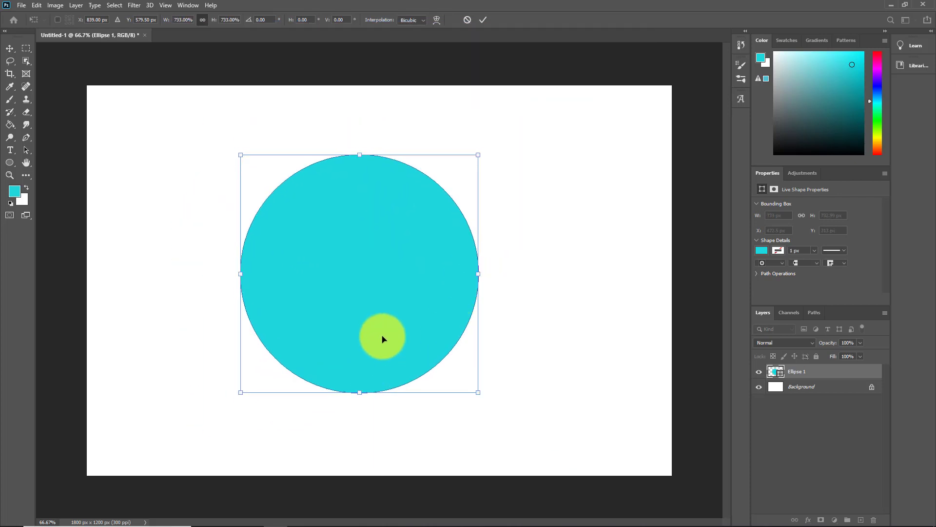
- Stretch the circle non-proportionally, flattening it and widening it into an ellipse about 914 × 723 px
{"action": "left_click_drag", "start_coordinate": [361, 391], "coordinate": [437, 215]}
{"action": "left_click_drag", "start_coordinate": [239, 216], "coordinate": [272, 215]}
{"action": "left_click_drag", "start_coordinate": [355, 154], "coordinate": [355, 229]}
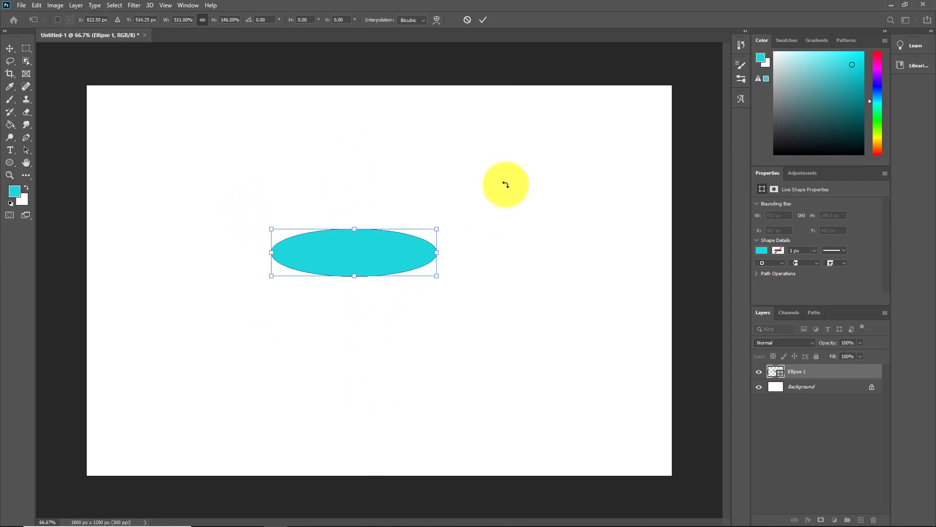
{"action": "left_click_drag", "start_coordinate": [354, 277], "coordinate": [367, 370]}
{"action": "left_click_drag", "start_coordinate": [435, 255], "coordinate": [206, 261]}
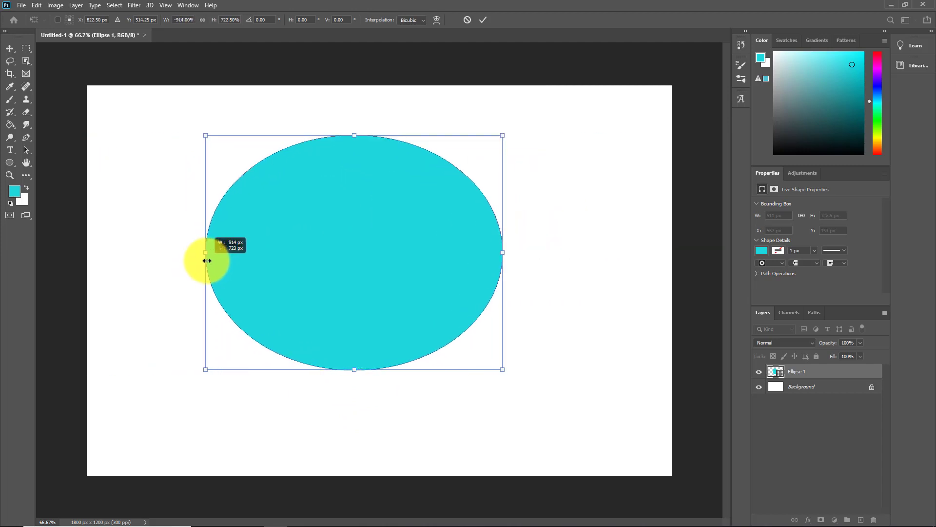
- Apply the transform and delete the ellipse from the canvas
{"action": "left_click", "coordinate": [9, 48]}
{"action": "key", "text": "Delete"}
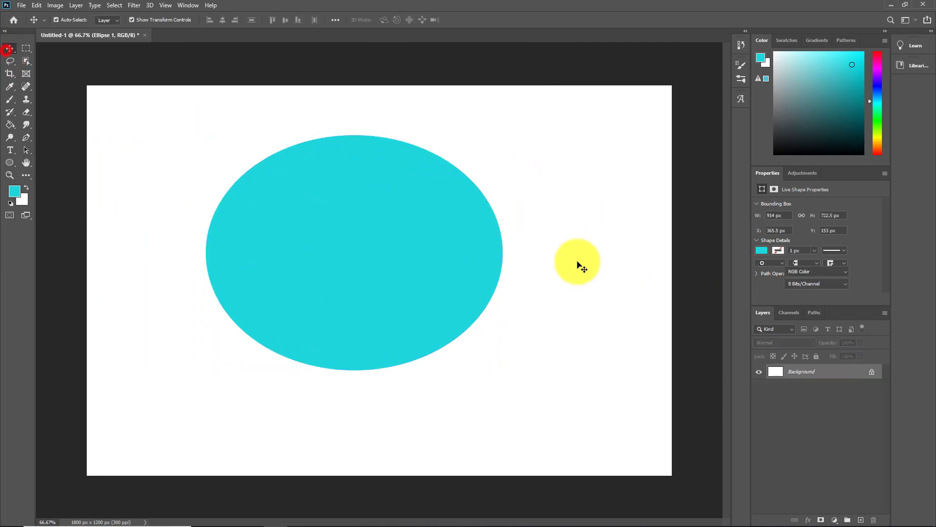
- Draw a perfect circle about 941 px in diameter with the Ellipse Tool and move it toward the canvas's upper middle
{"action": "left_click", "coordinate": [9, 162]}
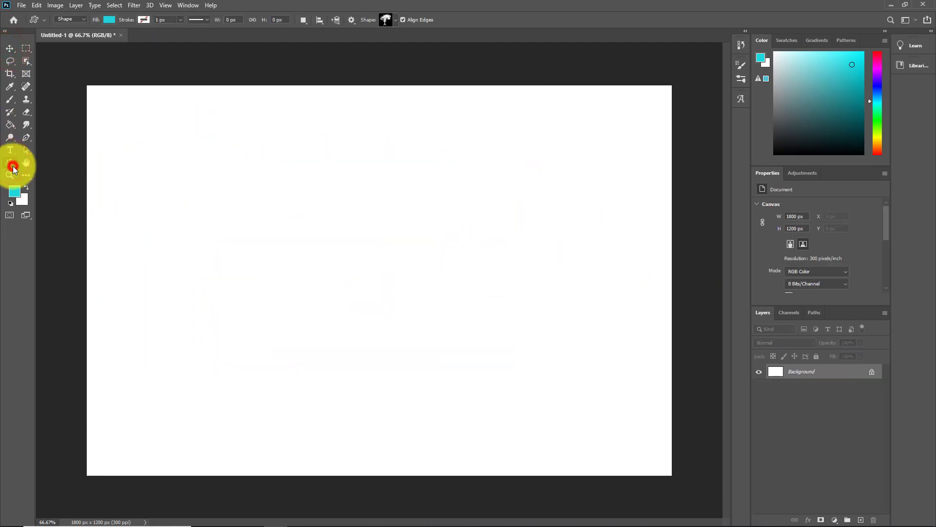
{"action": "left_click", "coordinate": [36, 178]}
{"action": "left_click_drag", "start_coordinate": [273, 159], "coordinate": [578, 465]}
{"action": "left_click", "coordinate": [9, 48]}
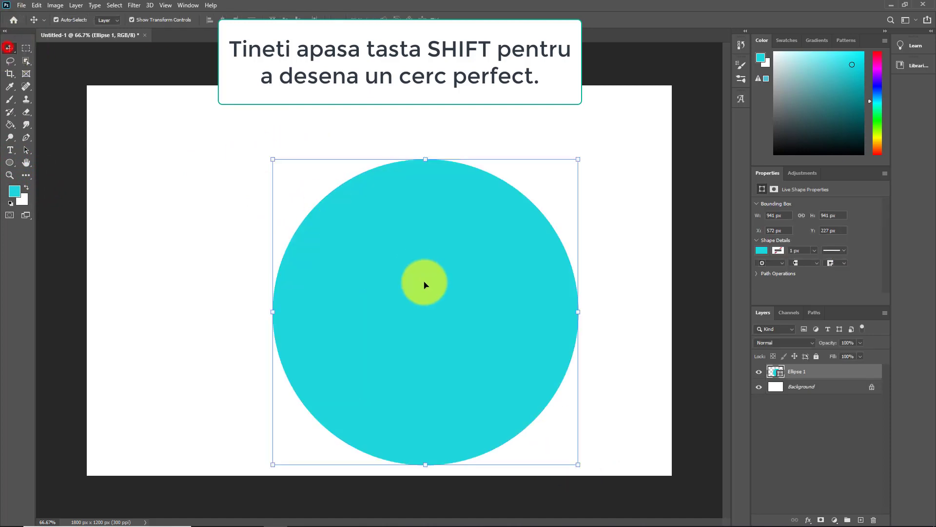
{"action": "left_click_drag", "start_coordinate": [424, 284], "coordinate": [370, 246]}
- Try several recently used solid colors, including yellow, as the circle's fill
{"action": "left_click", "coordinate": [10, 162]}
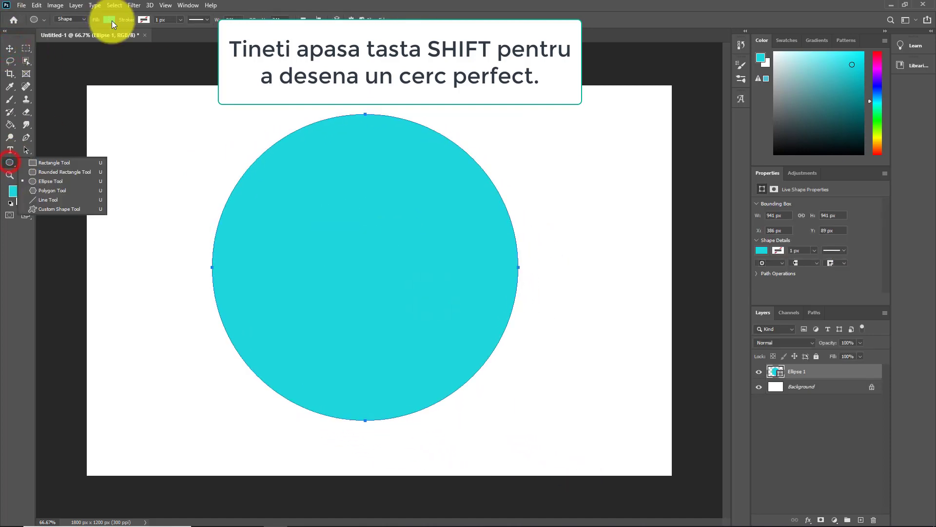
{"action": "left_click", "coordinate": [112, 22]}
{"action": "left_click", "coordinate": [113, 73]}
{"action": "left_click", "coordinate": [107, 73]}
{"action": "left_click", "coordinate": [103, 73]}
{"action": "left_click", "coordinate": [92, 73]}
{"action": "left_click", "coordinate": [76, 74]}
{"action": "left_click", "coordinate": [64, 74]}
{"action": "left_click", "coordinate": [51, 73]}
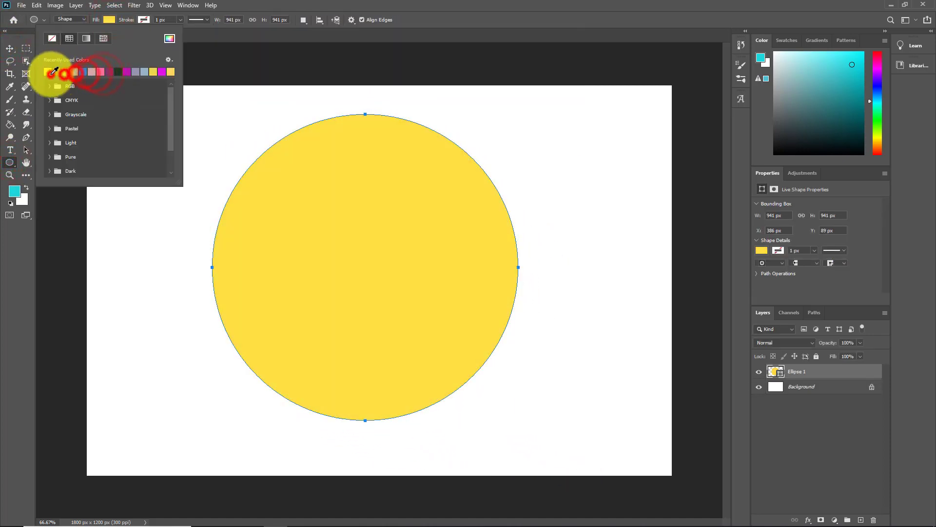
{"action": "left_click", "coordinate": [136, 72]}
{"action": "left_click", "coordinate": [119, 71]}
- Try a black-to-white gradient fill on the circle, and try patterns from the Water group
{"action": "left_click", "coordinate": [71, 38]}
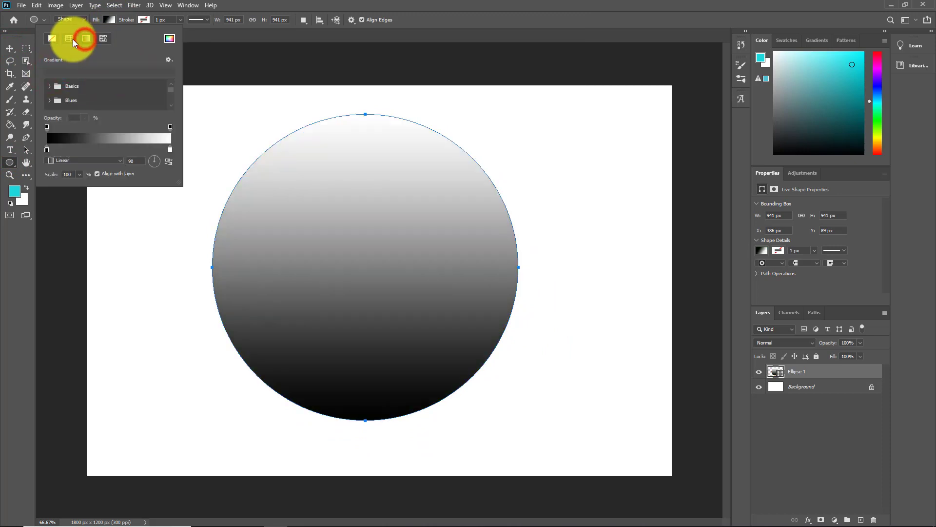
{"action": "left_click", "coordinate": [72, 39]}
{"action": "left_click", "coordinate": [104, 39]}
{"action": "left_click", "coordinate": [77, 128]}
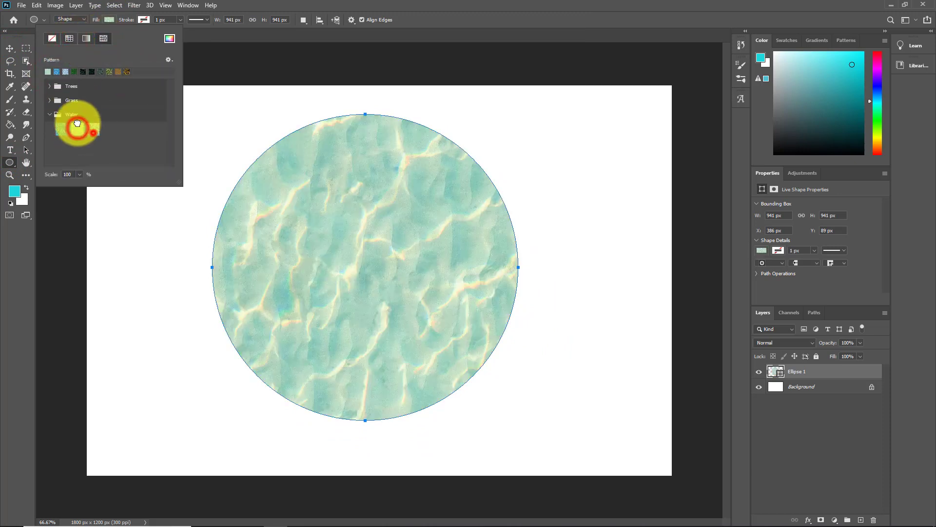
{"action": "left_click", "coordinate": [93, 131]}
- Try the patterns of the Grass and Trees groups as the circle's fill
{"action": "left_click", "coordinate": [65, 100]}
{"action": "left_click", "coordinate": [49, 100]}
{"action": "left_click", "coordinate": [62, 118]}
{"action": "left_click", "coordinate": [76, 118]}
{"action": "left_click", "coordinate": [94, 117]}
{"action": "left_click", "coordinate": [50, 87]}
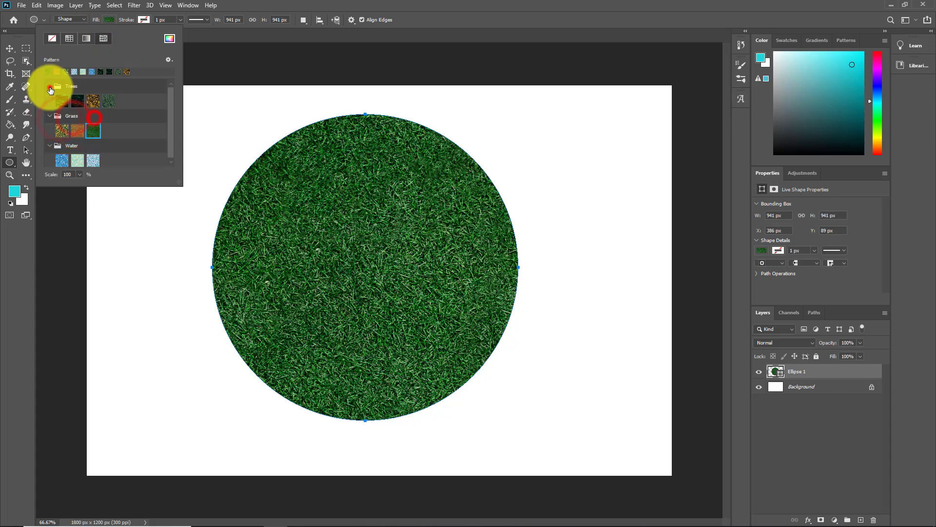
{"action": "left_click", "coordinate": [78, 101]}
{"action": "left_click", "coordinate": [93, 101]}
{"action": "left_click", "coordinate": [109, 101]}
- Fill the circle with a linear gradient and change its black color stop to a muted red
{"action": "left_click", "coordinate": [87, 38]}
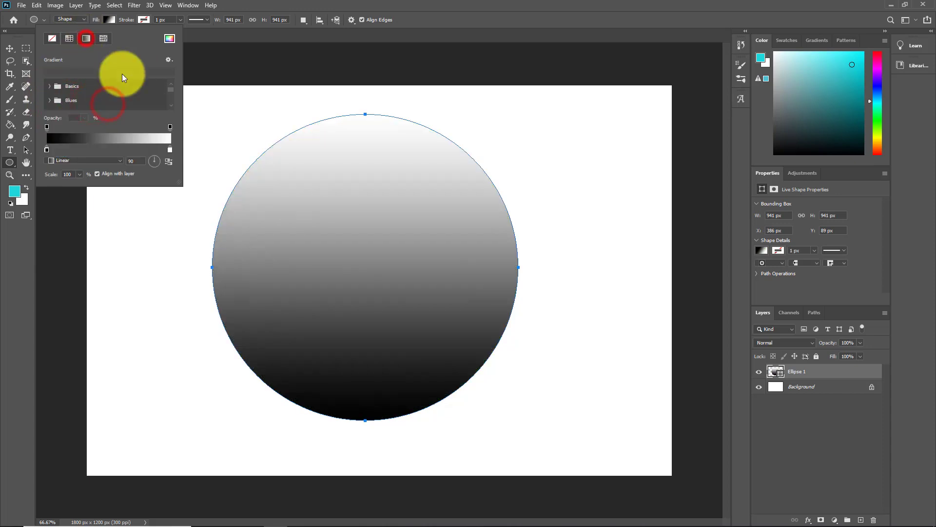
{"action": "double_click", "coordinate": [47, 150]}
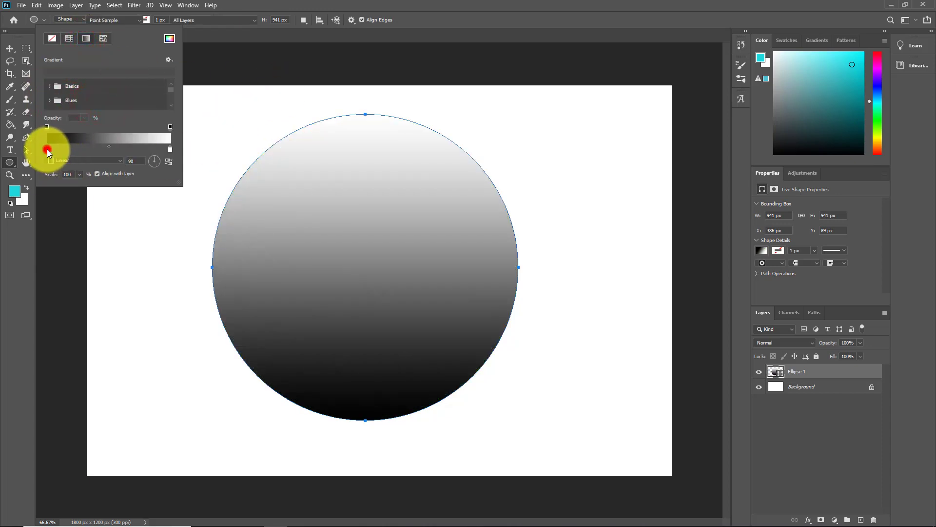
{"action": "left_click", "coordinate": [710, 270]}
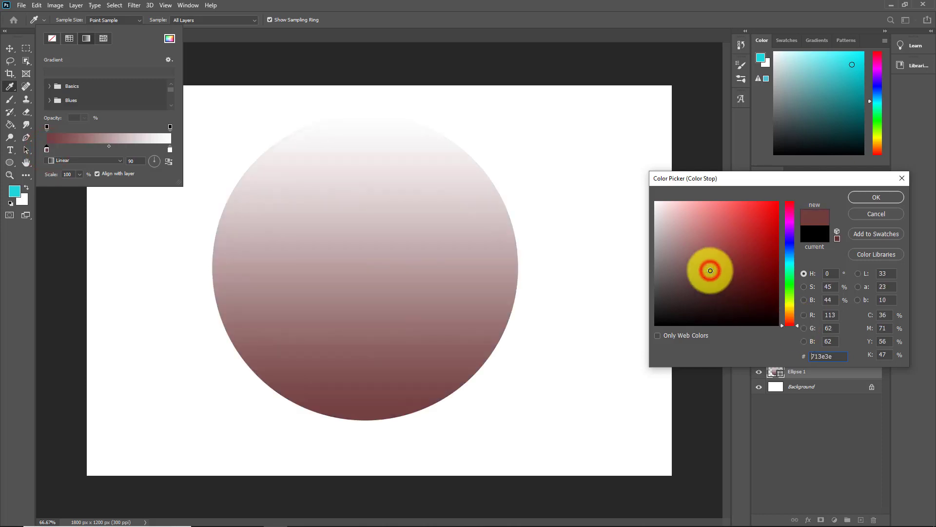
{"action": "left_click_drag", "start_coordinate": [703, 274], "coordinate": [736, 251]}
{"action": "left_click", "coordinate": [878, 198]}
- Edit the gradient's white color stop and set it to blue #353f86
{"action": "left_click", "coordinate": [170, 149]}
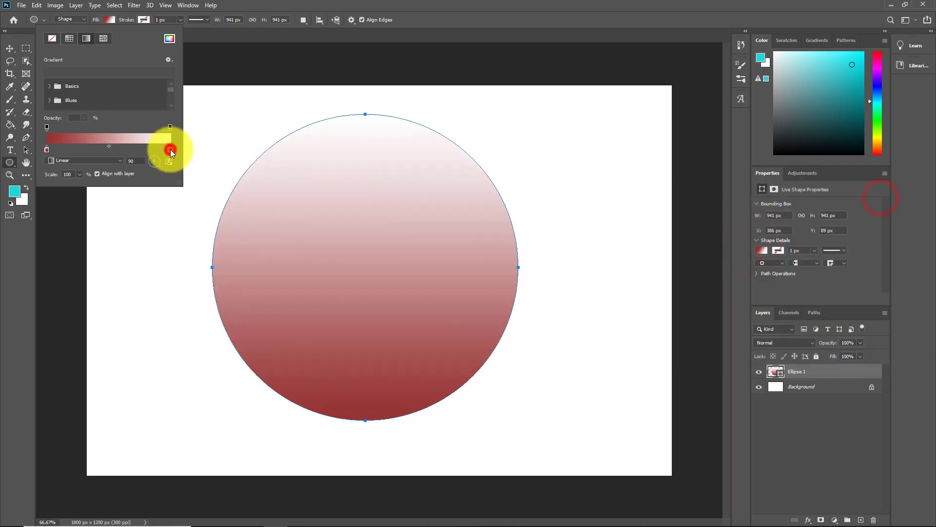
{"action": "double_click", "coordinate": [171, 149]}
{"action": "left_click", "coordinate": [790, 257]}
{"action": "left_click", "coordinate": [789, 245]}
{"action": "left_click", "coordinate": [729, 260]}
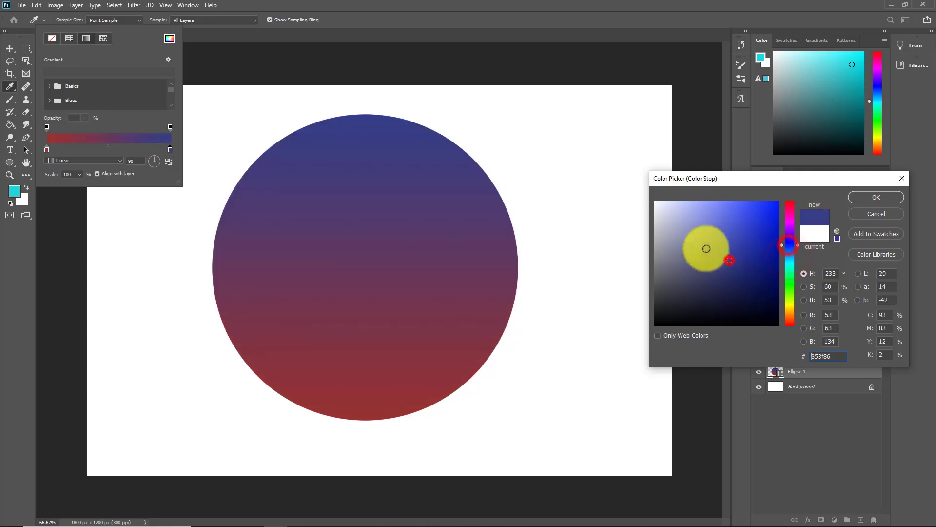
- Try lighter, darker and more saturated shades of blue, such as #363951, for the gradient's end stop
{"action": "left_click", "coordinate": [696, 241]}
{"action": "left_click", "coordinate": [701, 219]}
{"action": "left_click", "coordinate": [728, 218]}
{"action": "left_click", "coordinate": [744, 217]}
{"action": "left_click", "coordinate": [744, 250]}
{"action": "left_click", "coordinate": [711, 263]}
{"action": "left_click", "coordinate": [696, 284]}
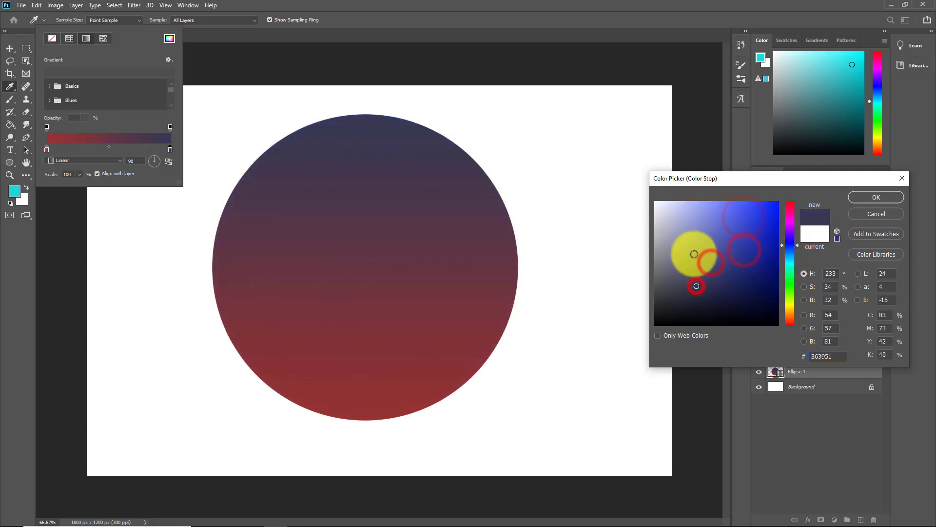
{"action": "left_click", "coordinate": [693, 233]}
- Shift the gradient's end stop to a dark mustard yellow and accept the color
{"action": "left_click_drag", "start_coordinate": [800, 245], "coordinate": [797, 302]}
{"action": "left_click", "coordinate": [736, 247]}
{"action": "left_click", "coordinate": [701, 239]}
{"action": "left_click", "coordinate": [737, 225]}
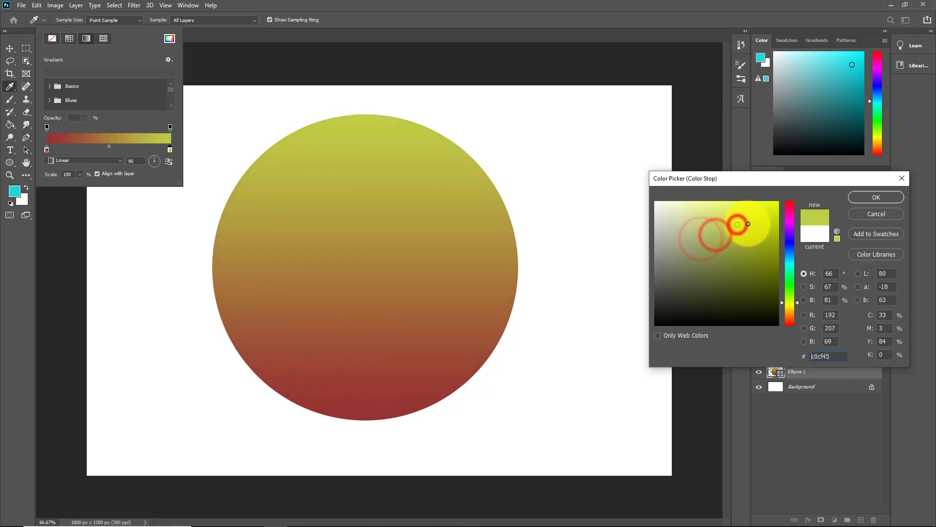
{"action": "left_click_drag", "start_coordinate": [791, 300], "coordinate": [800, 309]}
{"action": "left_click_drag", "start_coordinate": [764, 218], "coordinate": [751, 234]}
{"action": "left_click", "coordinate": [879, 195]}
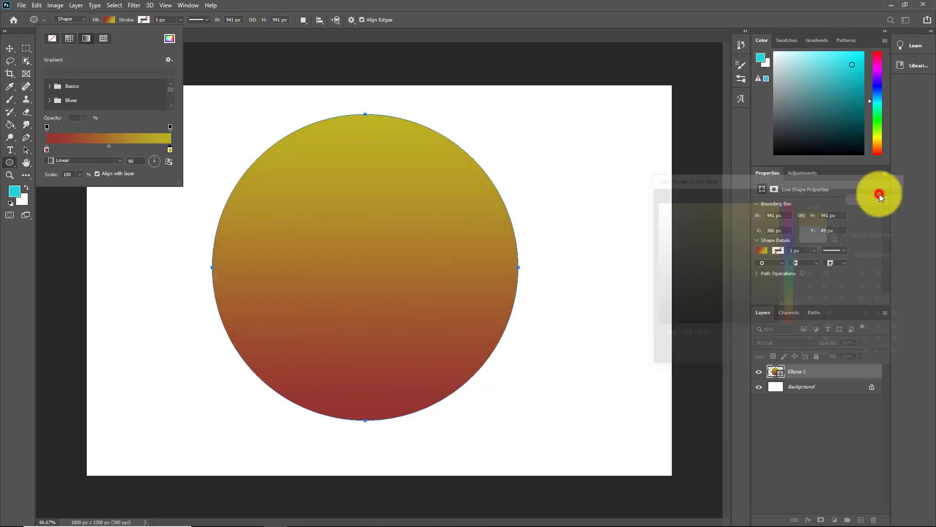
- Try the Radial, Angle, Reflected and Diamond styles on the circle's gradient fill
{"action": "left_click", "coordinate": [107, 175]}
{"action": "left_click", "coordinate": [119, 159]}
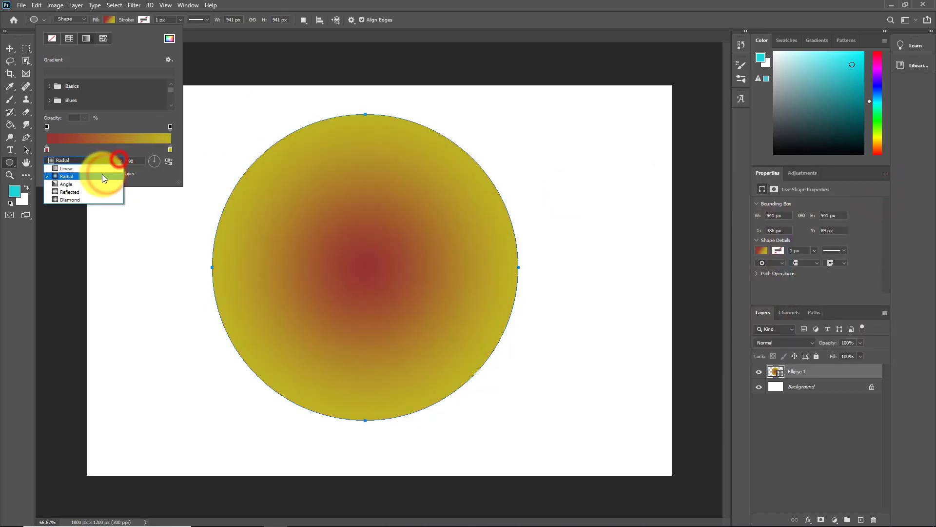
{"action": "left_click", "coordinate": [95, 183]}
{"action": "left_click", "coordinate": [116, 161]}
{"action": "left_click", "coordinate": [101, 190]}
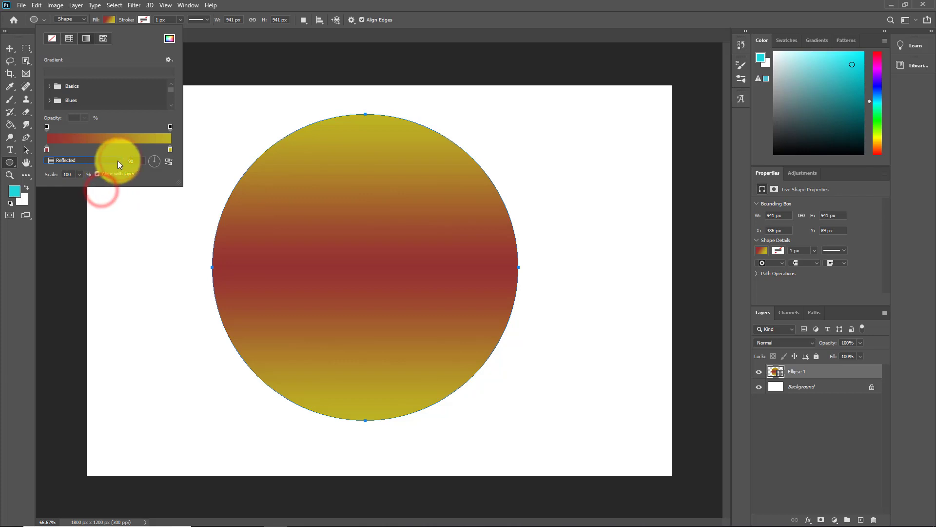
{"action": "left_click", "coordinate": [119, 160]}
{"action": "left_click", "coordinate": [98, 199]}
- Switch the gradient to the Reflected style and rotate it to 45°
{"action": "left_click", "coordinate": [105, 161]}
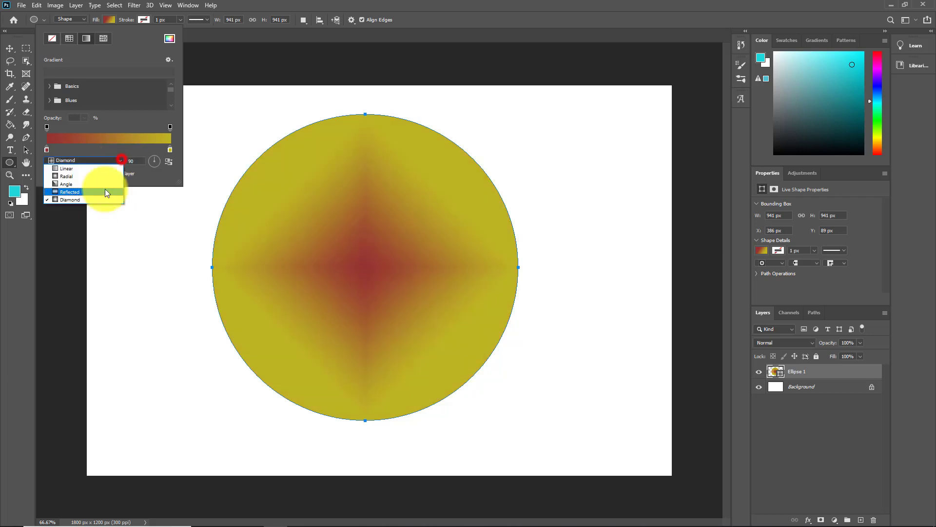
{"action": "left_click", "coordinate": [103, 192]}
{"action": "left_click_drag", "start_coordinate": [151, 165], "coordinate": [157, 158]}
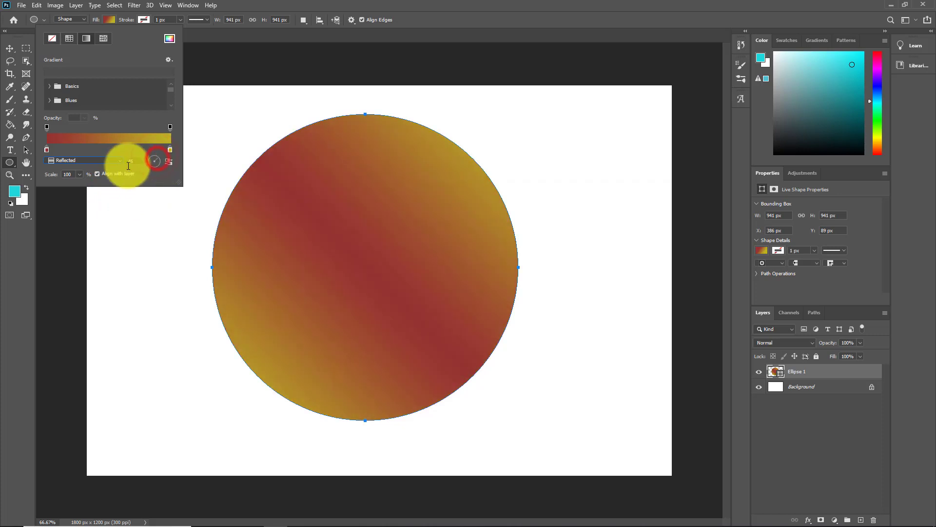
- Try the Diamond and Angle styles on the rotated gradient
{"action": "left_click", "coordinate": [120, 160]}
{"action": "left_click", "coordinate": [94, 198]}
{"action": "left_click", "coordinate": [109, 161]}
{"action": "left_click", "coordinate": [89, 182]}
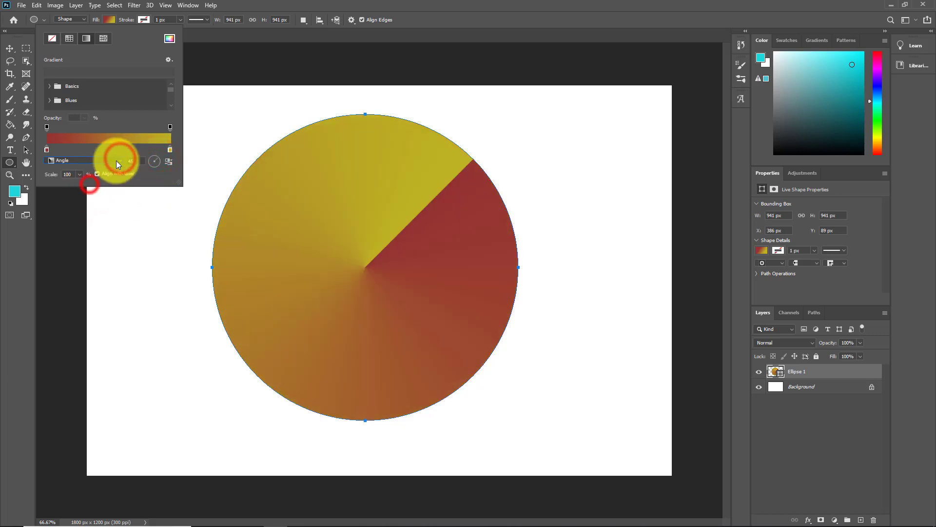
- Set the circle's gradient to the Linear style with a 90° angle
{"action": "left_click", "coordinate": [116, 160]}
{"action": "left_click", "coordinate": [90, 171]}
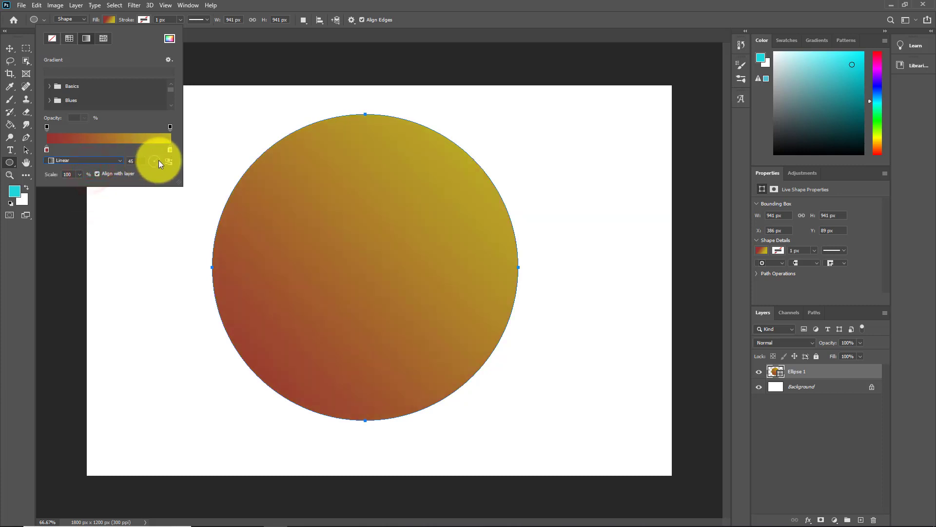
{"action": "mouse_move", "coordinate": [159, 160]}
{"action": "left_mouse_down"}
{"action": "mouse_move", "coordinate": [153, 165]}
{"action": "mouse_move", "coordinate": [153, 156]}
{"action": "left_mouse_up"}
{"action": "left_click", "coordinate": [133, 161]}
{"action": "key", "text": "Return"}
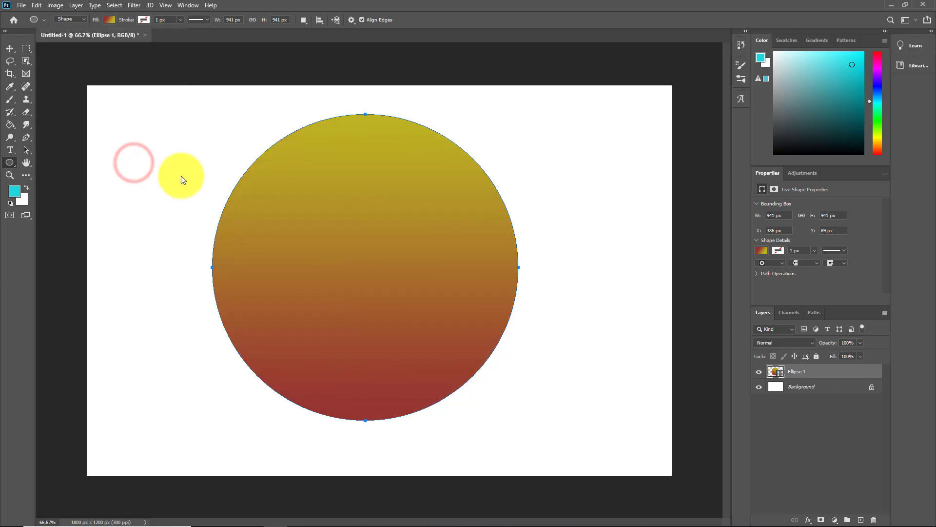
{"action": "left_click", "coordinate": [112, 20]}
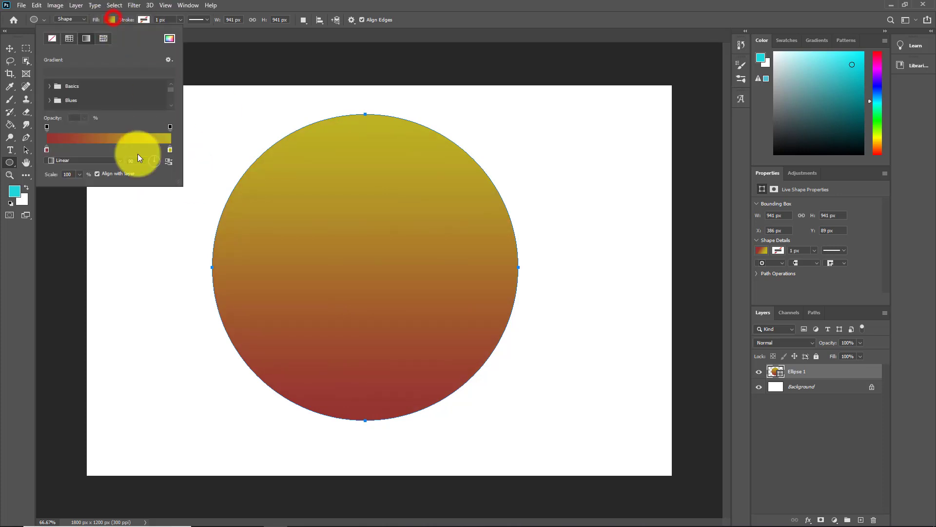
- Give the circle a solid blue stroke and increase its width to about 59.26 px
{"action": "left_click", "coordinate": [144, 20]}
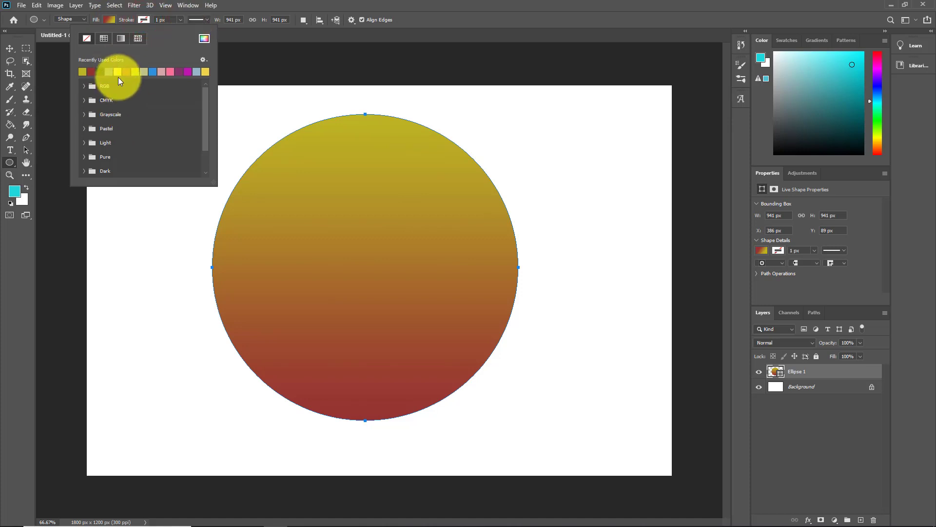
{"action": "left_click", "coordinate": [154, 71]}
{"action": "left_click", "coordinate": [197, 20]}
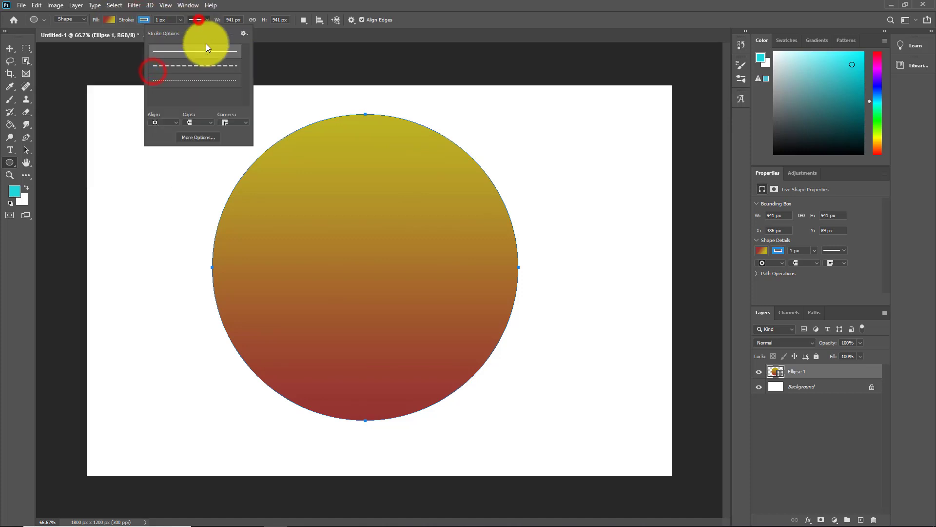
{"action": "left_click", "coordinate": [180, 20]}
{"action": "mouse_move", "coordinate": [180, 33]}
{"action": "left_mouse_down"}
{"action": "mouse_move", "coordinate": [206, 31]}
{"action": "mouse_move", "coordinate": [191, 34]}
{"action": "left_mouse_up"}
- Switch the circle's stroke to a pattern and try the patterns of the Trees group
{"action": "left_click", "coordinate": [145, 20]}
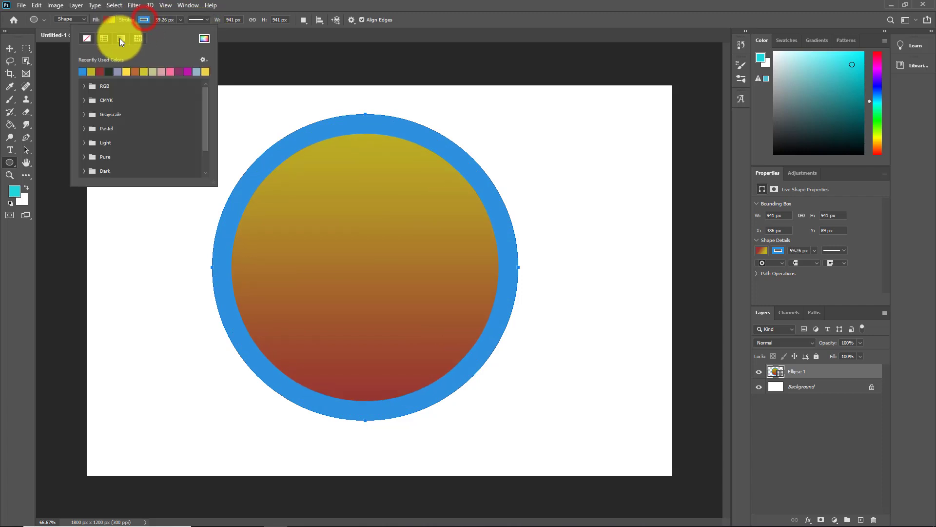
{"action": "left_click", "coordinate": [120, 38]}
{"action": "left_click", "coordinate": [138, 38]}
{"action": "left_click", "coordinate": [109, 101]}
{"action": "left_click", "coordinate": [126, 102]}
{"action": "left_click", "coordinate": [141, 102]}
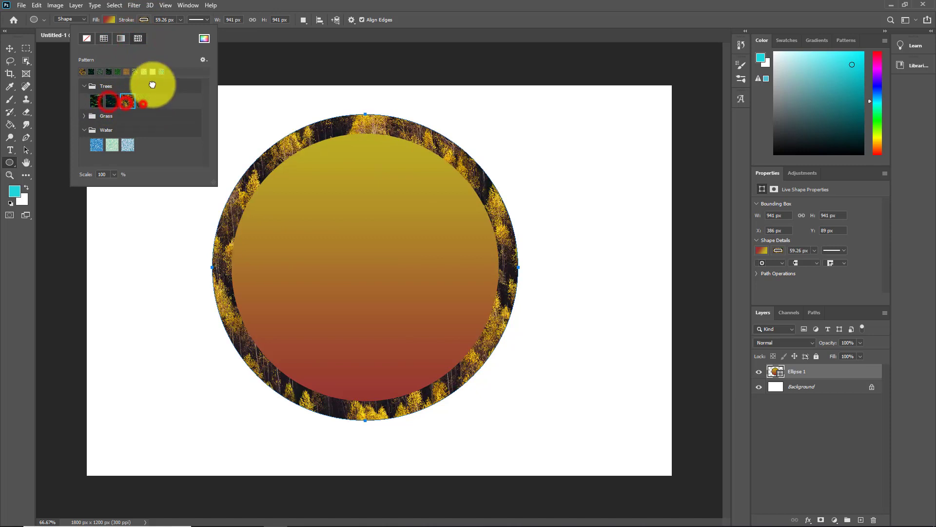
- Try several recently used patterns on the circle's stroke and apply the brown dry-grass one
{"action": "left_click", "coordinate": [160, 72]}
{"action": "left_click", "coordinate": [153, 73]}
{"action": "left_click", "coordinate": [144, 73]}
{"action": "left_click", "coordinate": [126, 72]}
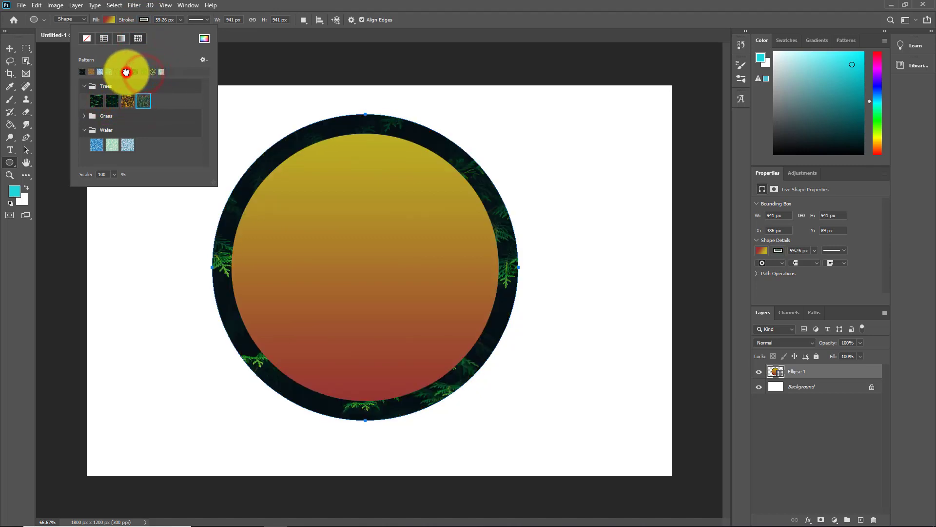
{"action": "left_click", "coordinate": [118, 72]}
{"action": "left_click", "coordinate": [109, 72]}
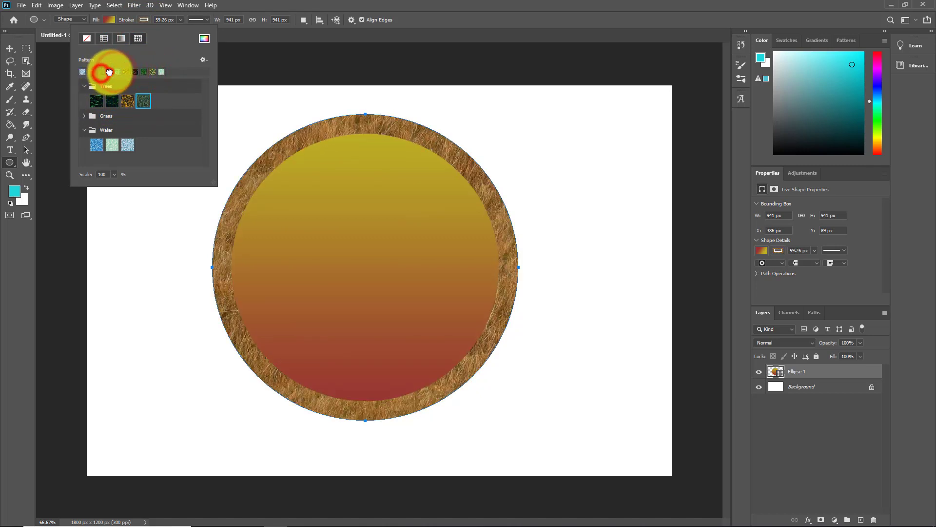
- Switch the circle's stroke to a gradient, try rotating its angle and set the angle to 90°
{"action": "left_click", "coordinate": [123, 41]}
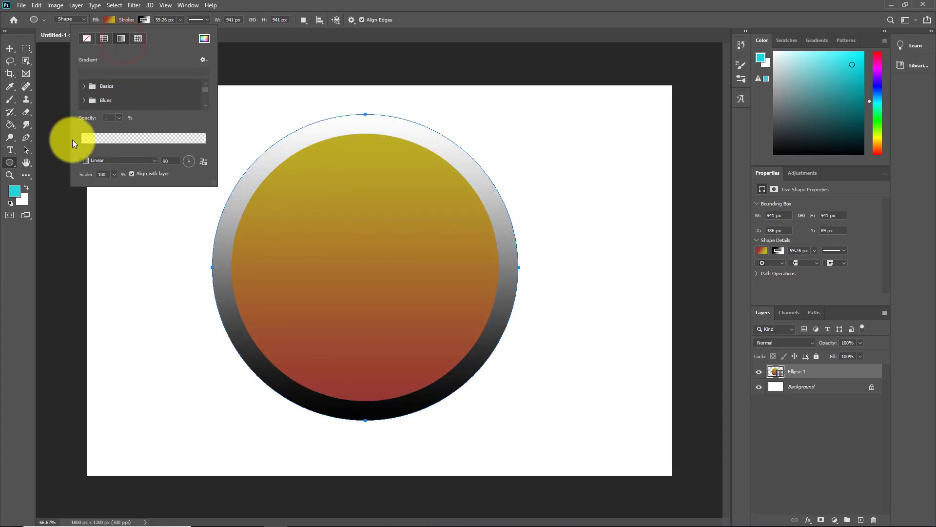
{"action": "left_click_drag", "start_coordinate": [191, 156], "coordinate": [146, 205]}
{"action": "left_click", "coordinate": [189, 158]}
{"action": "type", "text": "90"}
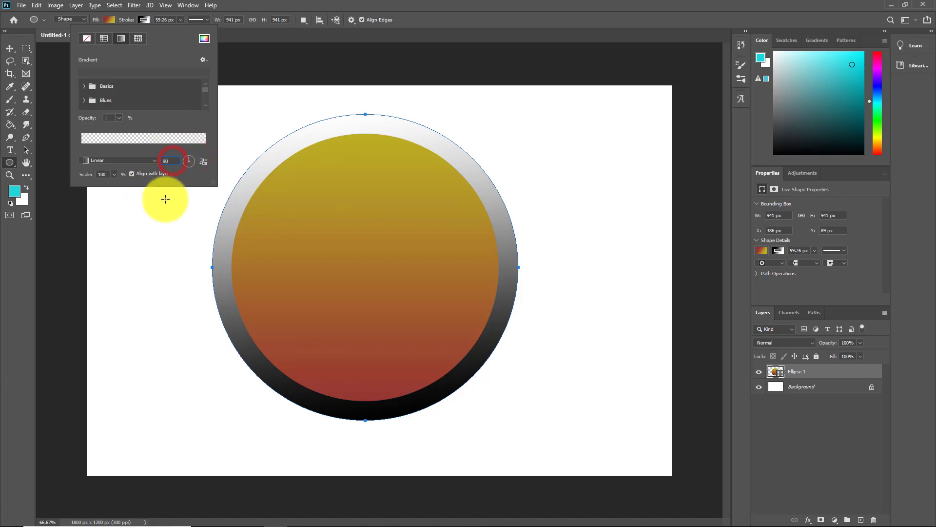
- Try the Radial, Angle, Reflected and Diamond styles on the circle's stroke gradient
{"action": "left_click", "coordinate": [154, 160]}
{"action": "left_click", "coordinate": [134, 174]}
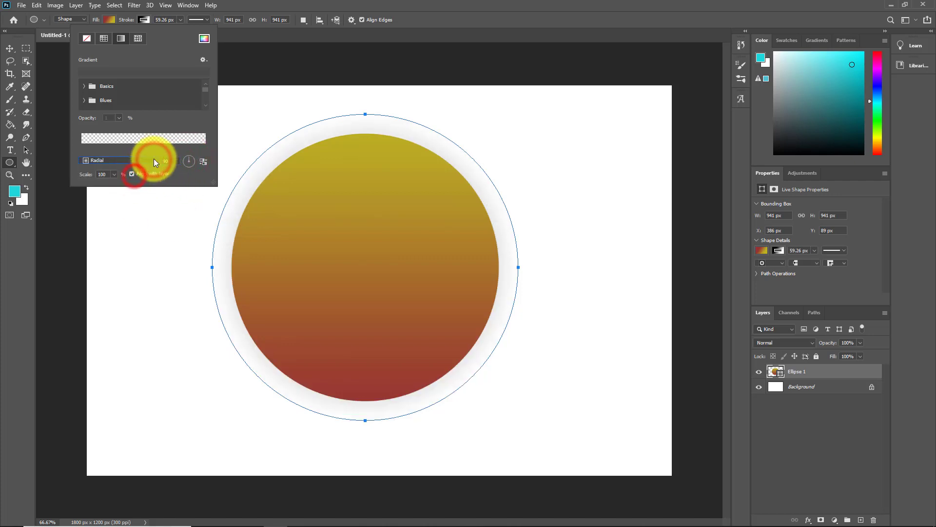
{"action": "left_click", "coordinate": [153, 160]}
{"action": "left_click", "coordinate": [145, 183]}
{"action": "left_click", "coordinate": [154, 160]}
{"action": "left_click", "coordinate": [134, 189]}
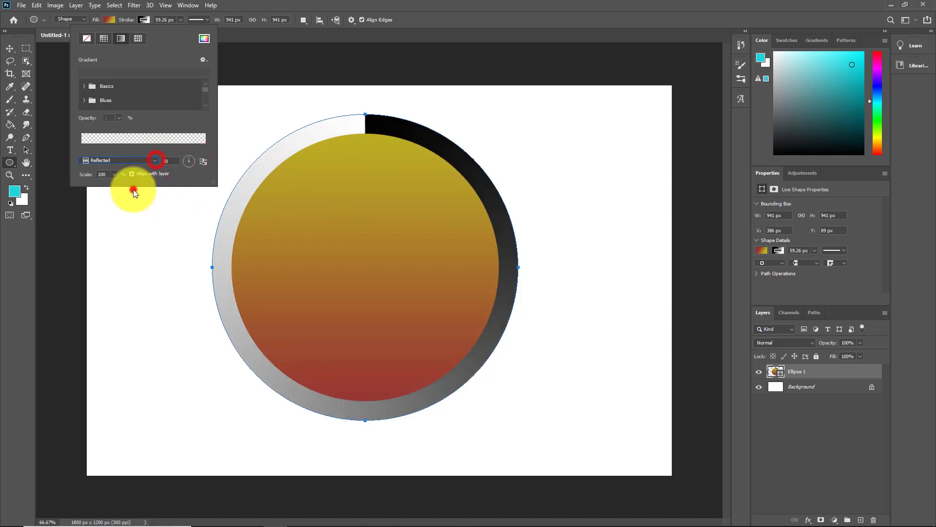
{"action": "left_click", "coordinate": [154, 160]}
{"action": "left_click", "coordinate": [135, 199]}
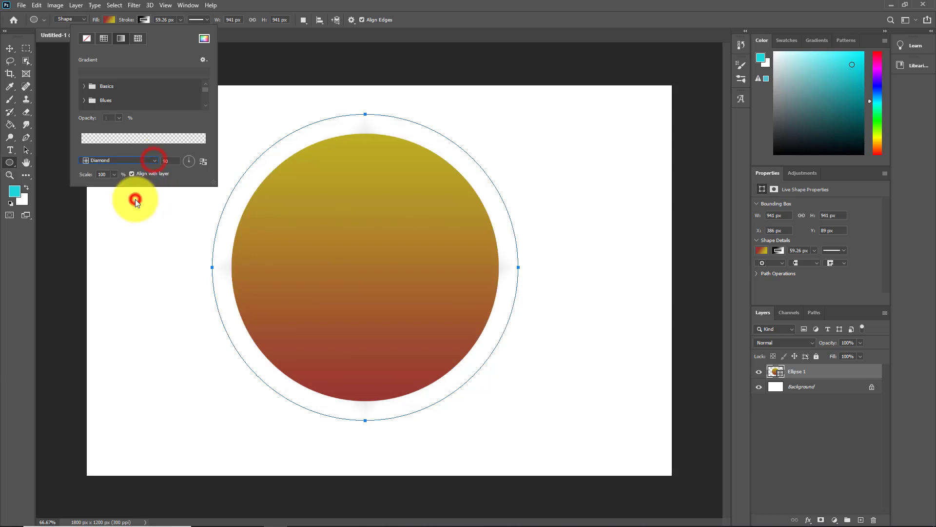
- Set the circle's stroke gradient to the Reflected style
{"action": "left_click", "coordinate": [154, 160]}
{"action": "left_click", "coordinate": [107, 190]}
{"action": "left_click", "coordinate": [454, 19]}
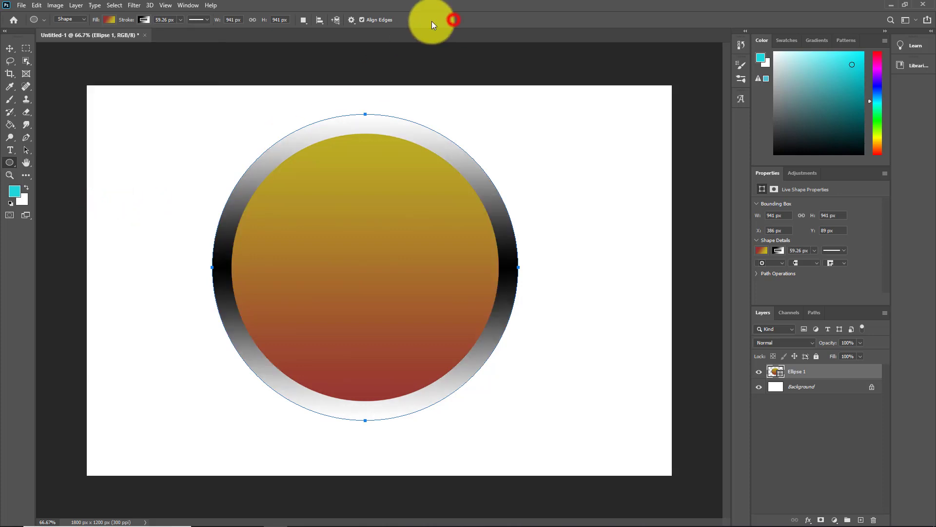
- Reduce the circle layer's opacity to 80% and its fill to 90%
{"action": "key", "text": "v"}
{"action": "left_click", "coordinate": [860, 343]}
{"action": "mouse_move", "coordinate": [861, 355]}
{"action": "left_mouse_down"}
{"action": "mouse_move", "coordinate": [807, 345]}
{"action": "mouse_move", "coordinate": [862, 361]}
{"action": "mouse_move", "coordinate": [815, 367]}
{"action": "mouse_move", "coordinate": [858, 374]}
{"action": "left_mouse_up"}
{"action": "left_click", "coordinate": [881, 339]}
{"action": "left_click", "coordinate": [860, 356]}
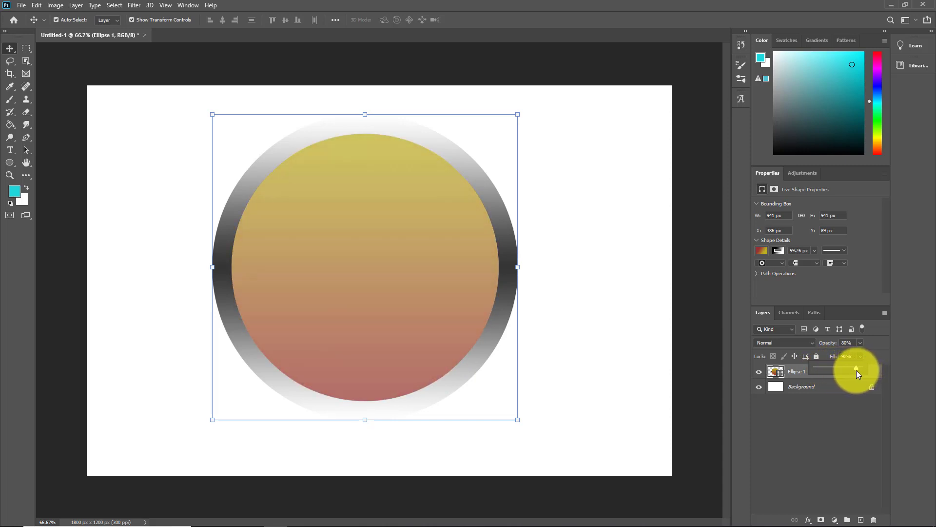
{"action": "left_click", "coordinate": [900, 347]}
- Save the document in the images folder as Forme_cerc in Photoshop format with layers, and deselect the circle's layer
{"action": "left_click", "coordinate": [21, 4]}
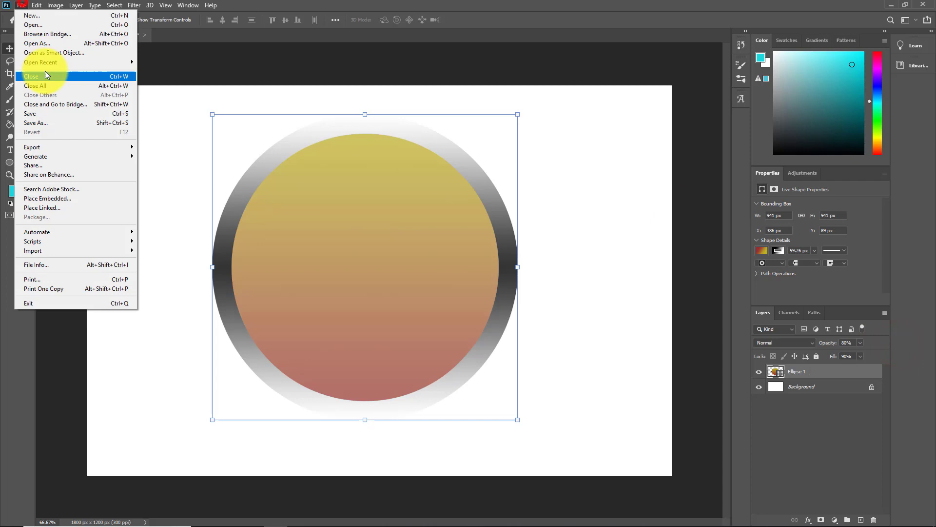
{"action": "left_click", "coordinate": [48, 123]}
{"action": "left_click", "coordinate": [525, 351]}
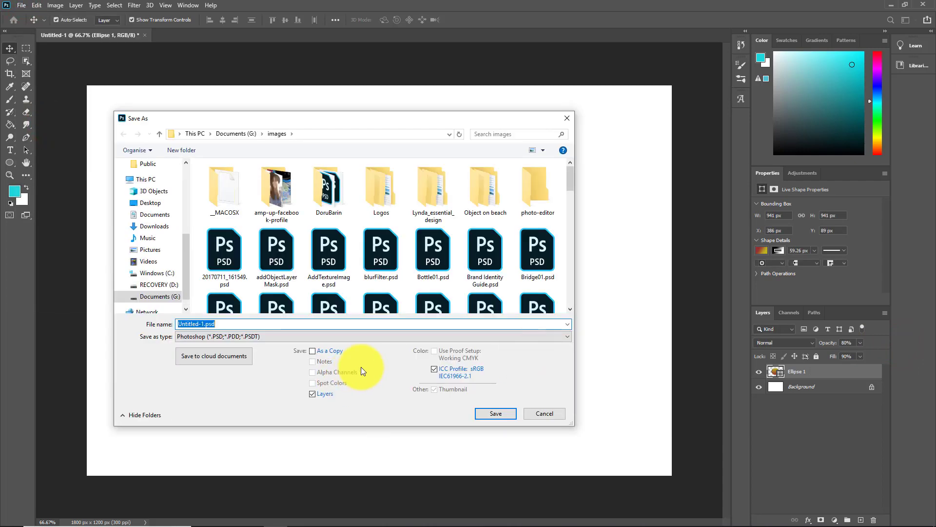
{"action": "type", "text": "Forme_cerc"}
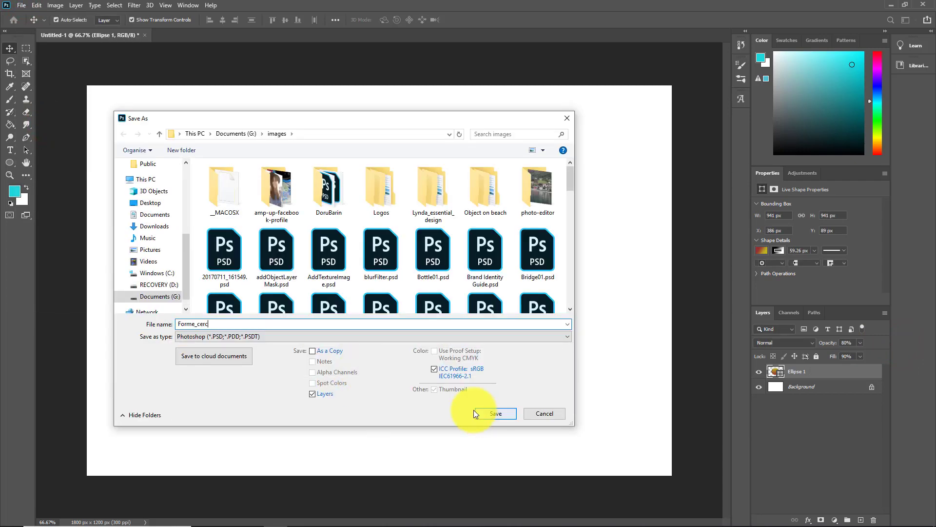
{"action": "left_click", "coordinate": [497, 413]}
{"action": "left_click", "coordinate": [581, 152]}
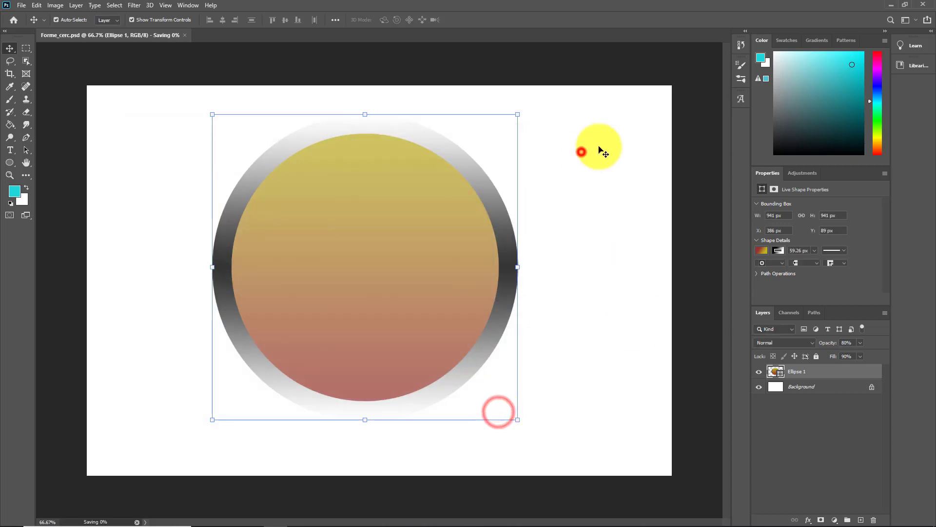
{"action": "left_click", "coordinate": [679, 168]}
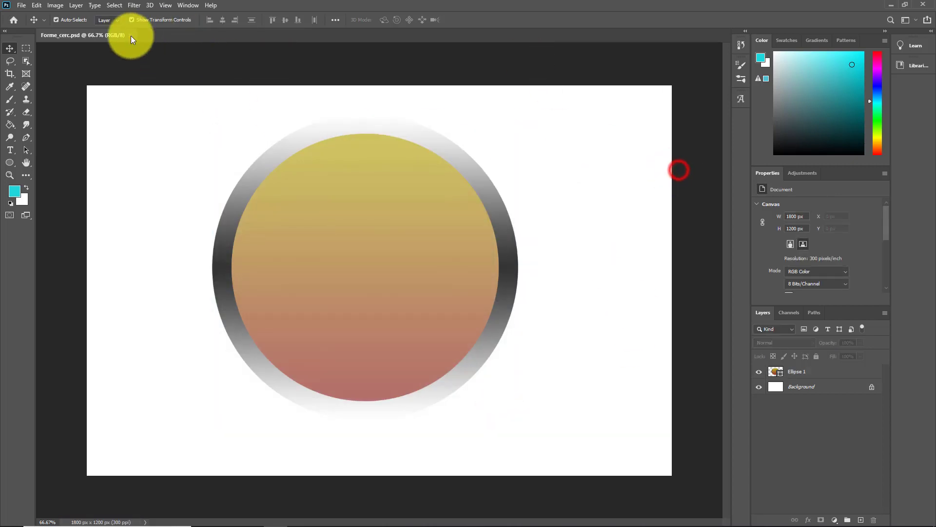
- Close the saved document and reopen Forme_cerc.psd from the recent files
{"action": "left_click", "coordinate": [131, 35]}
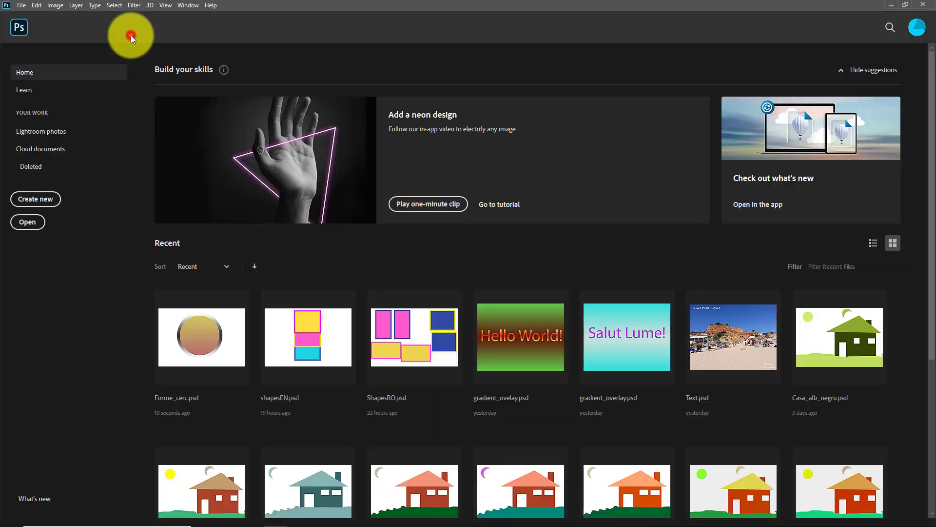
{"action": "left_click", "coordinate": [209, 343]}
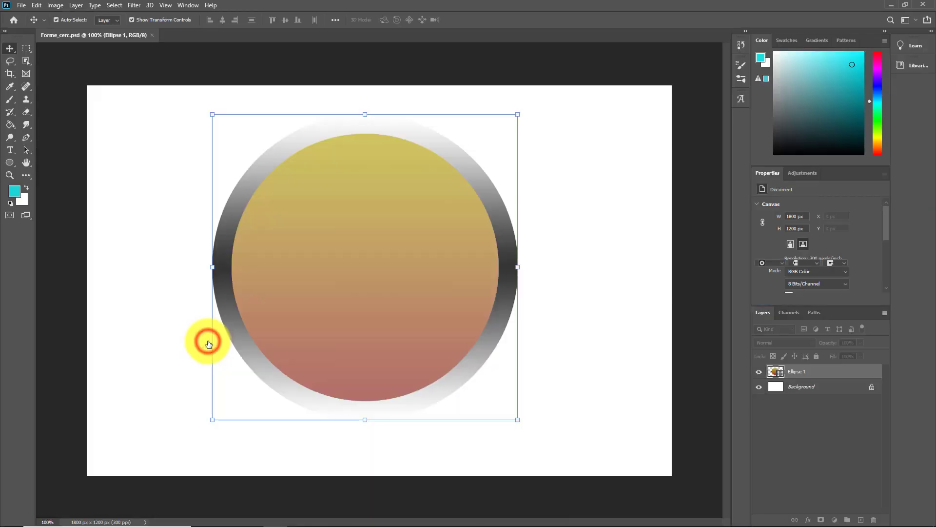